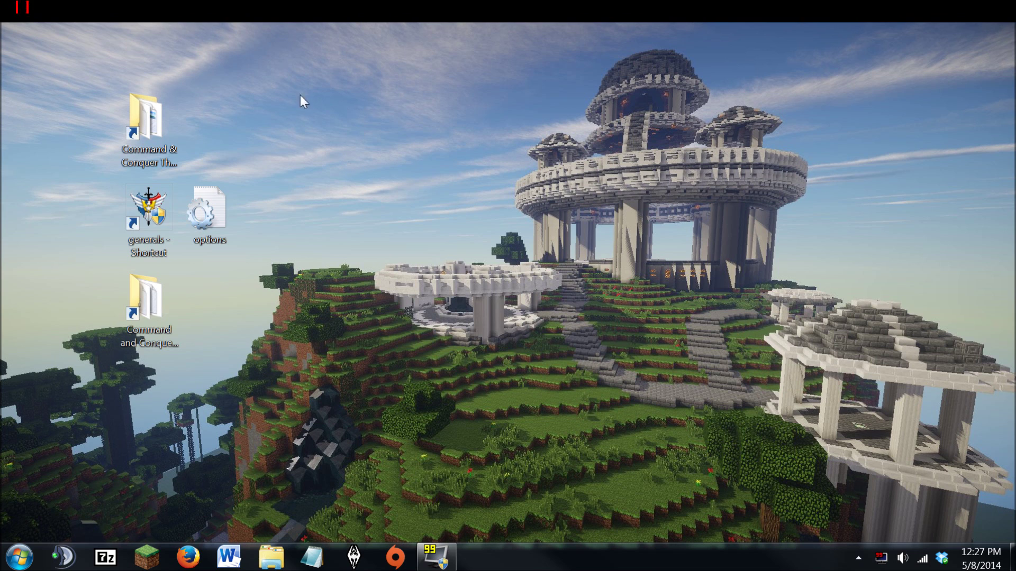
- Drag items around the desktop to reposition them
left_click_drag(316, 73, 677, 369)
left_click_drag(304, 40, 940, 496)
left_click_drag(310, 31, 1010, 500)
left_click_drag(306, 26, 429, 217)
left_click_drag(269, 57, 483, 240)
left_click_drag(362, 201, 595, 382)
left_click_drag(324, 24, 605, 366)
left_click_drag(311, 40, 674, 397)
- Select the four desktop icons, then keep only the Command & Conquer shortcut selected
left_click(144, 119)
left_click(144, 299)
left_click(129, 191)
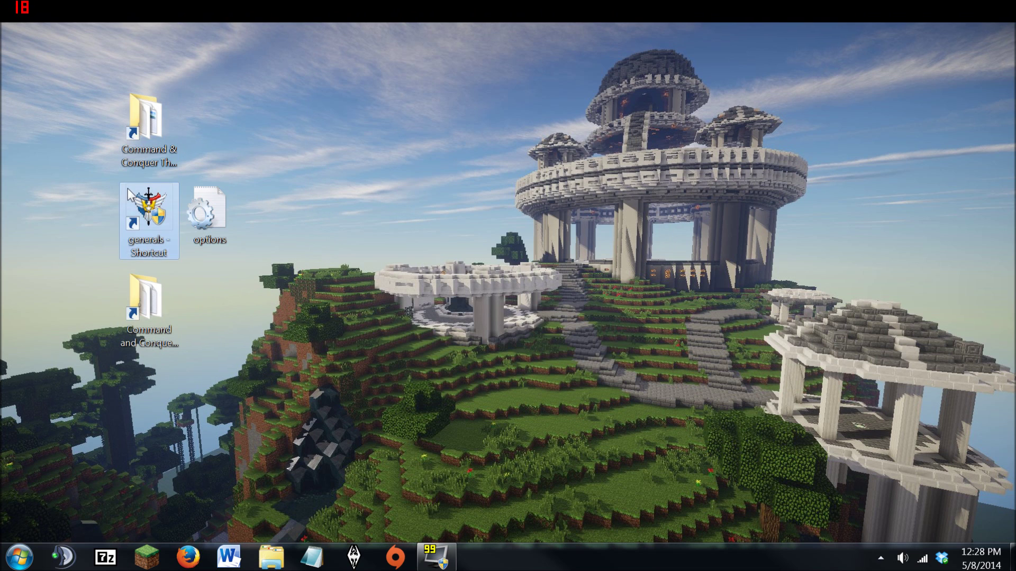
left_click(144, 119)
left_click(144, 299)
left_click(144, 211)
left_click(144, 119)
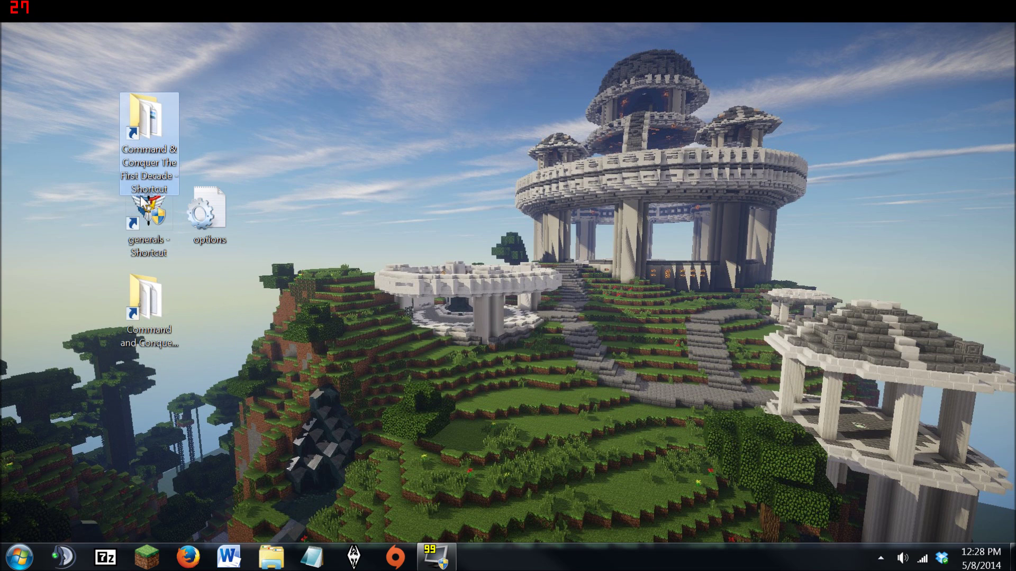
left_click_drag(95, 97, 385, 363)
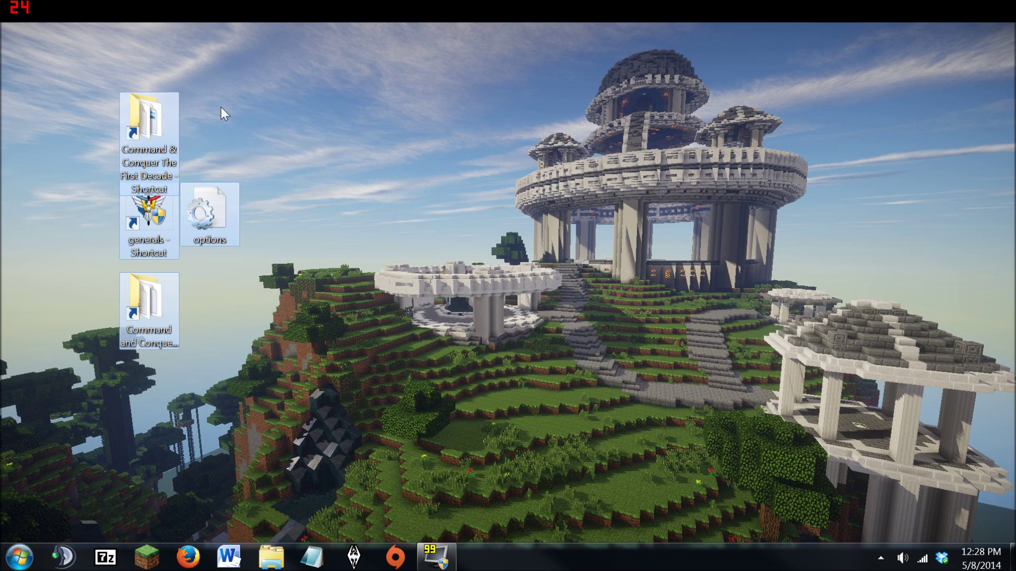
left_click(141, 127)
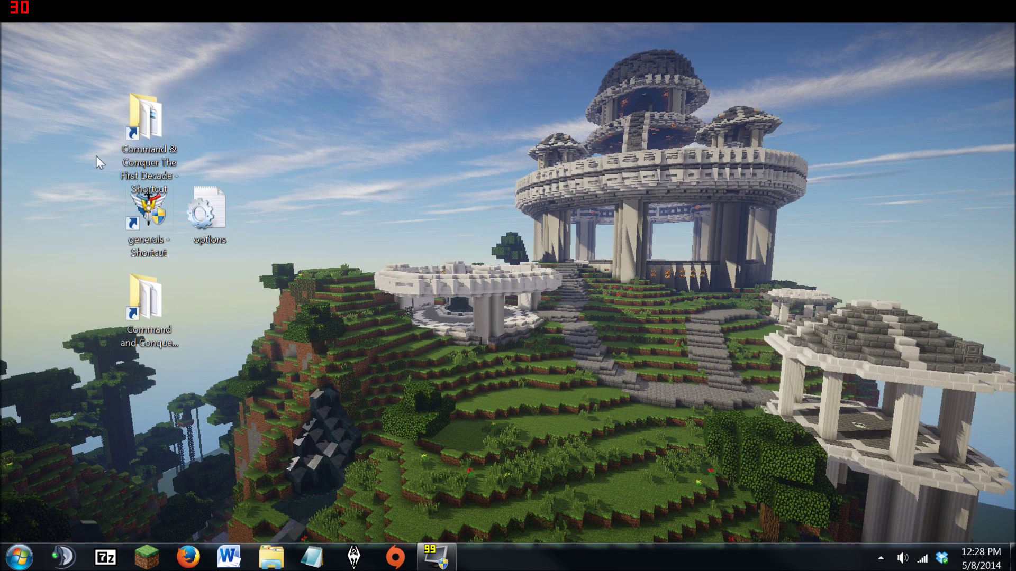
- In the Command & Conquer(tm) Generals folder, check the generals application's compatibility settings without changes
double_click(161, 141)
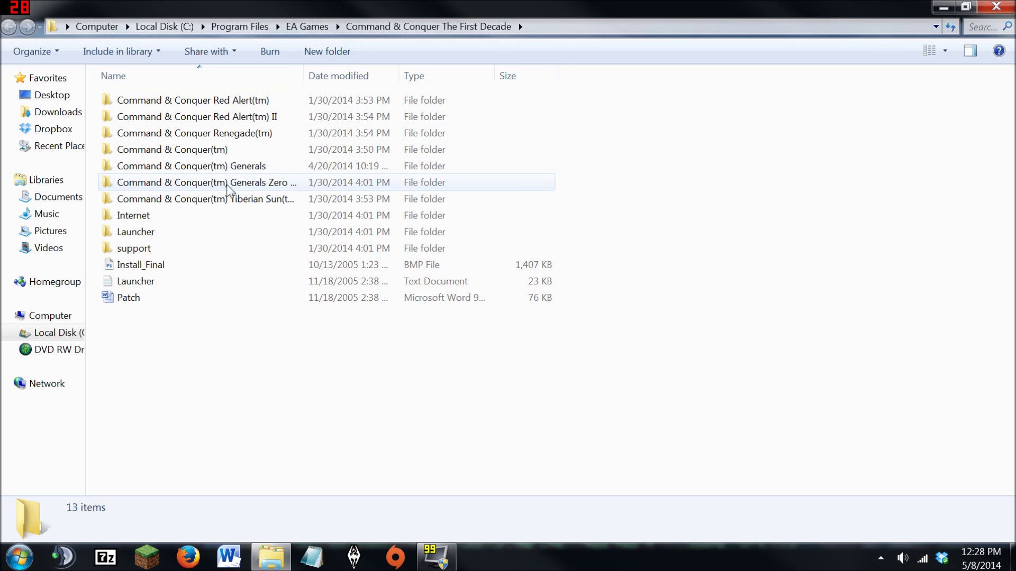
double_click(117, 171)
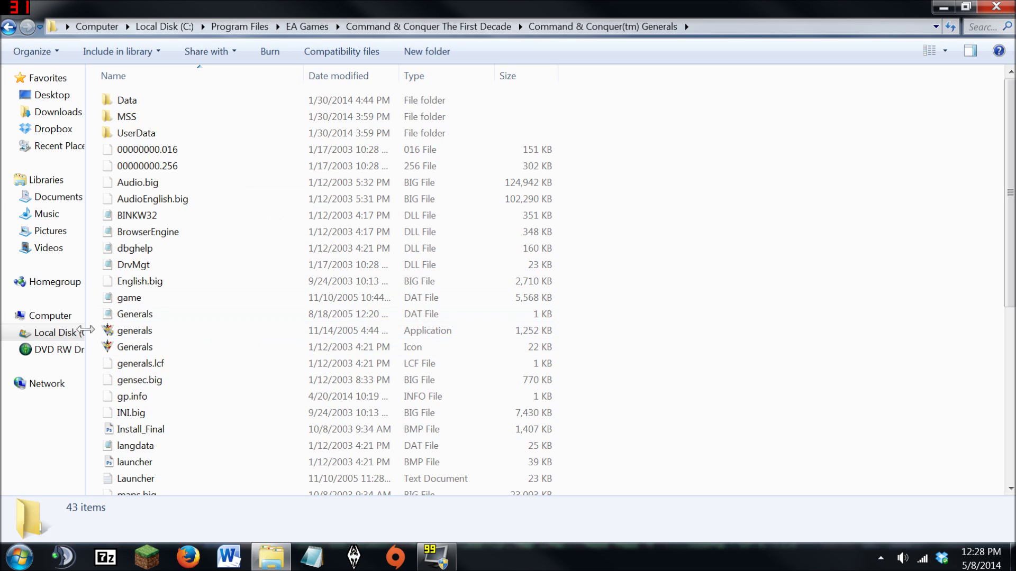
left_click(113, 332)
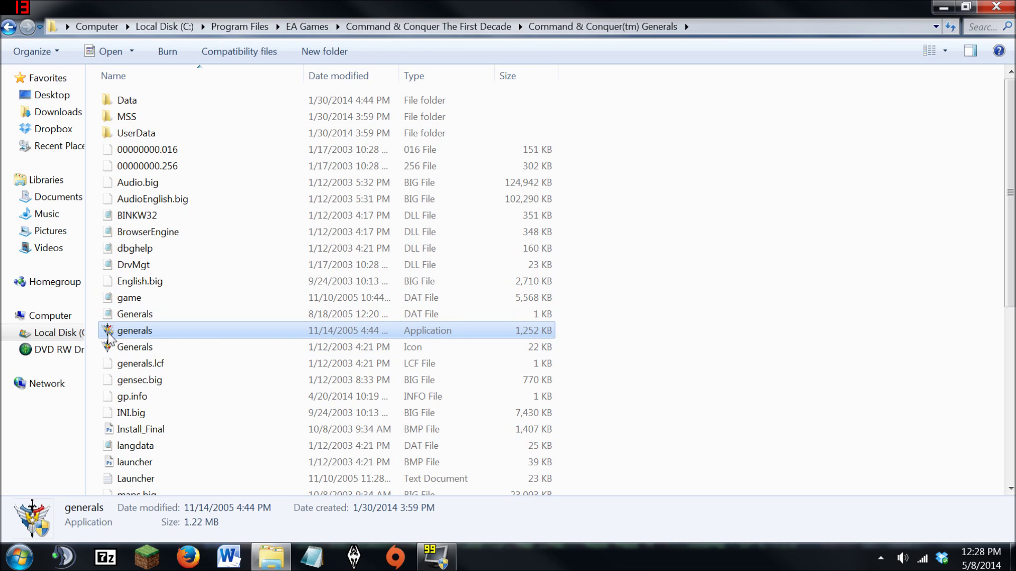
right_click(108, 333)
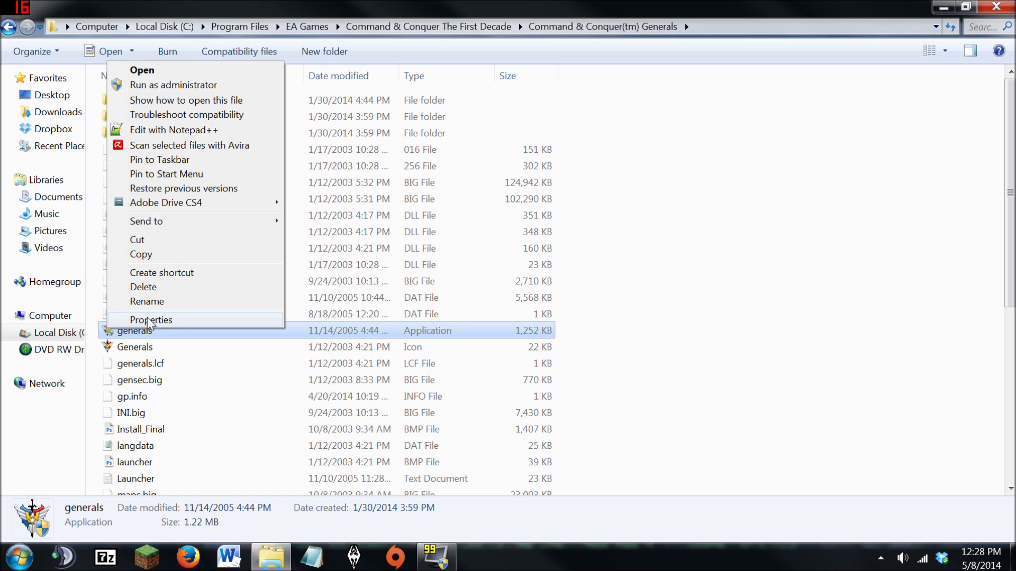
left_click(127, 320)
left_click(182, 163)
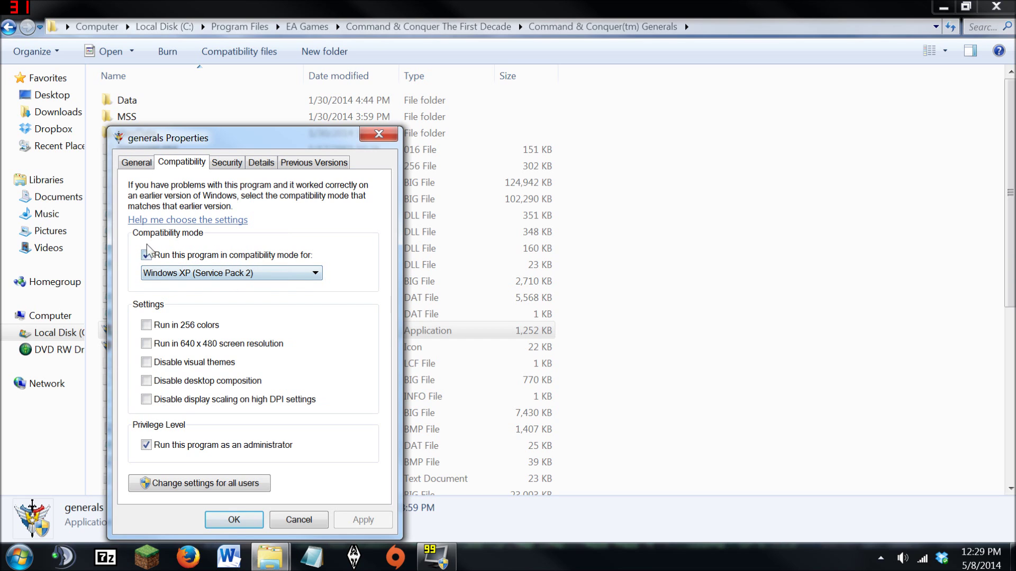
left_click(387, 135)
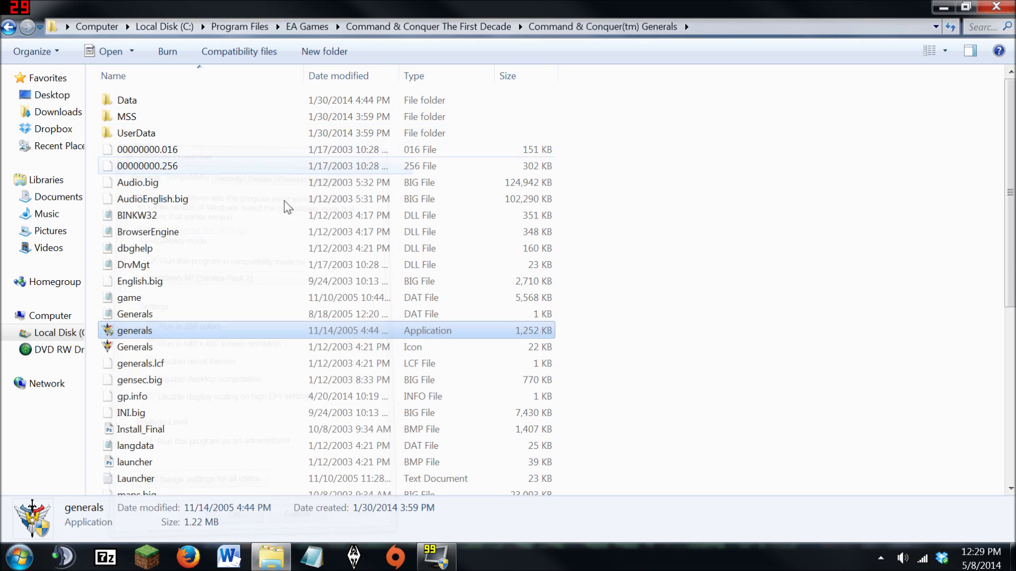
- Close the folder window and review the generals shortcut's compatibility properties
right_click(111, 331)
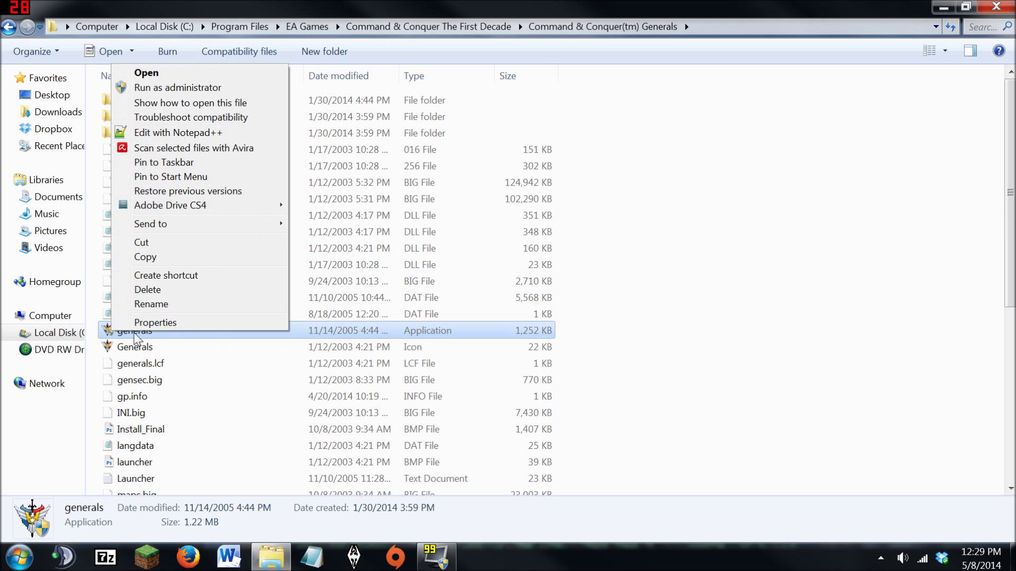
mouse_move(201, 225)
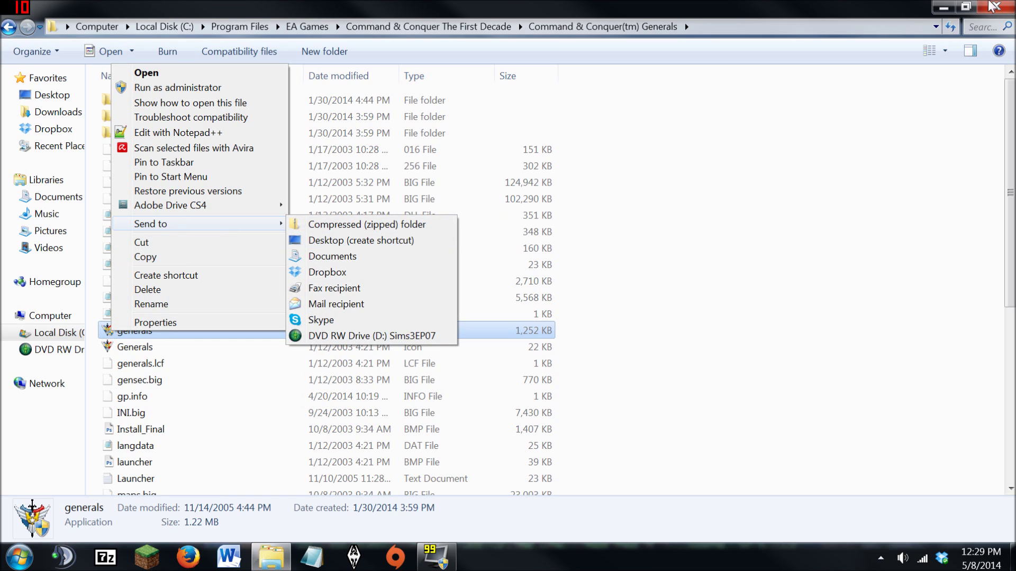
left_click(997, 8)
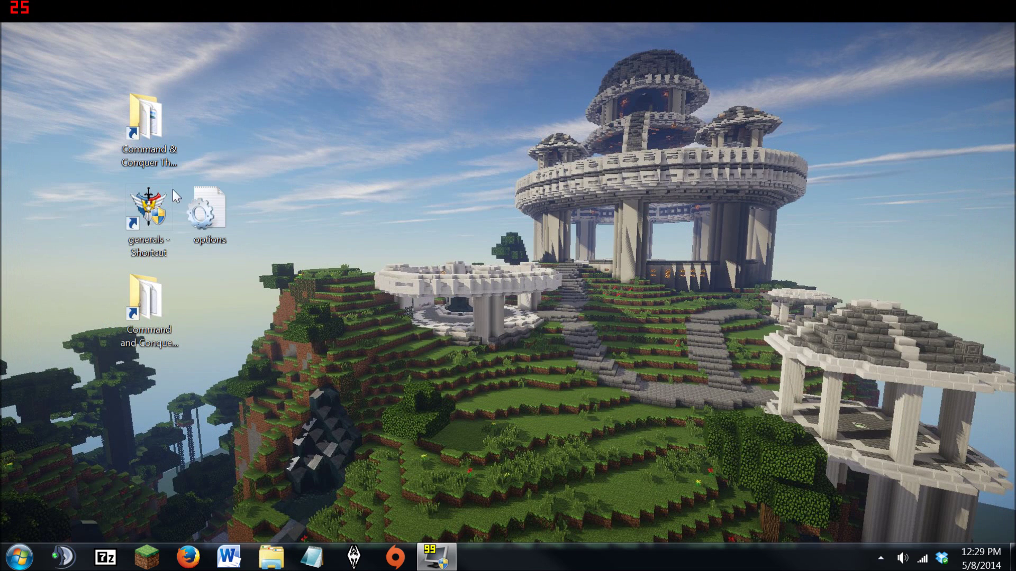
right_click(147, 220)
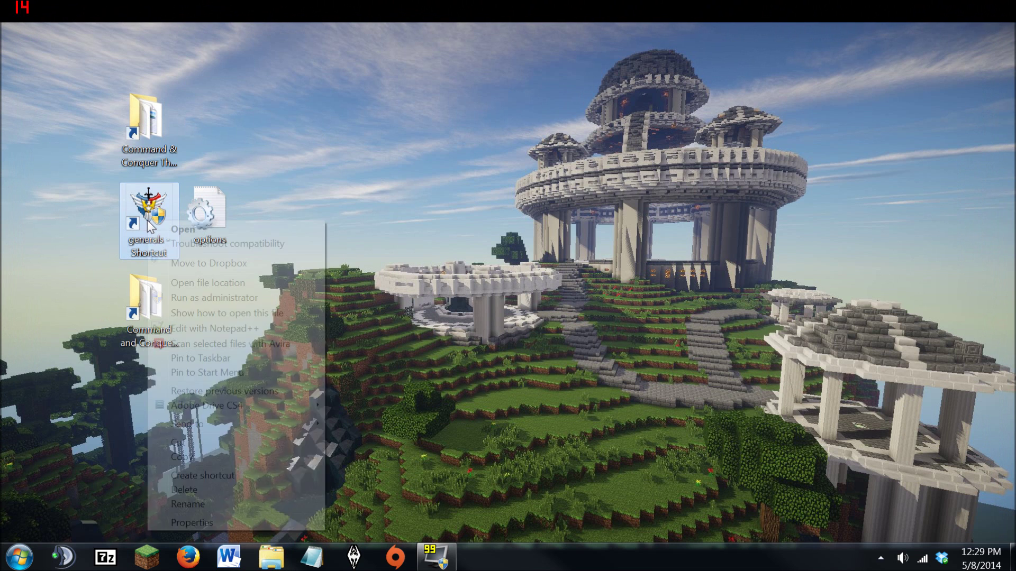
left_click(182, 523)
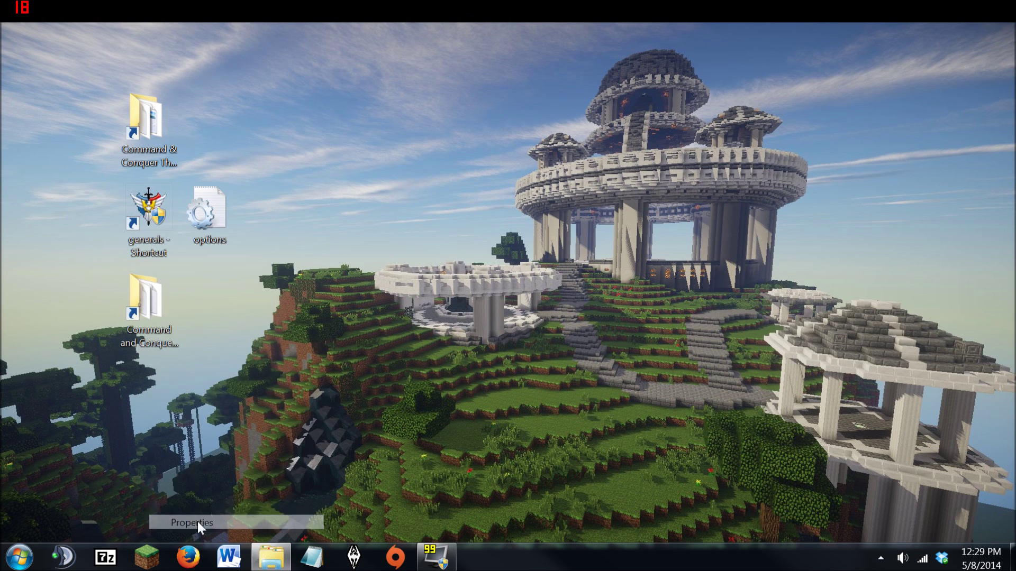
left_click(252, 164)
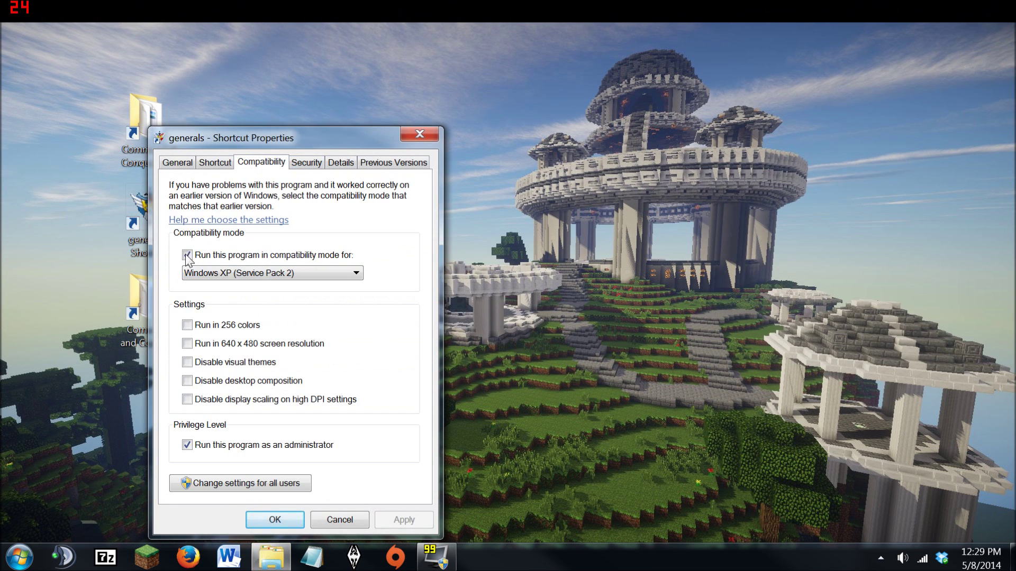
left_click(275, 520)
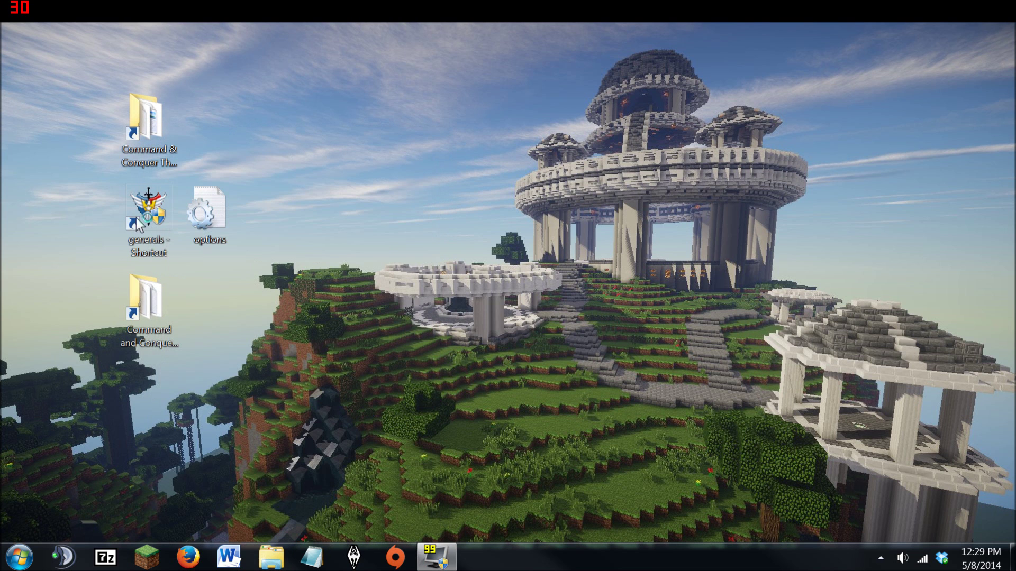
right_click(121, 215)
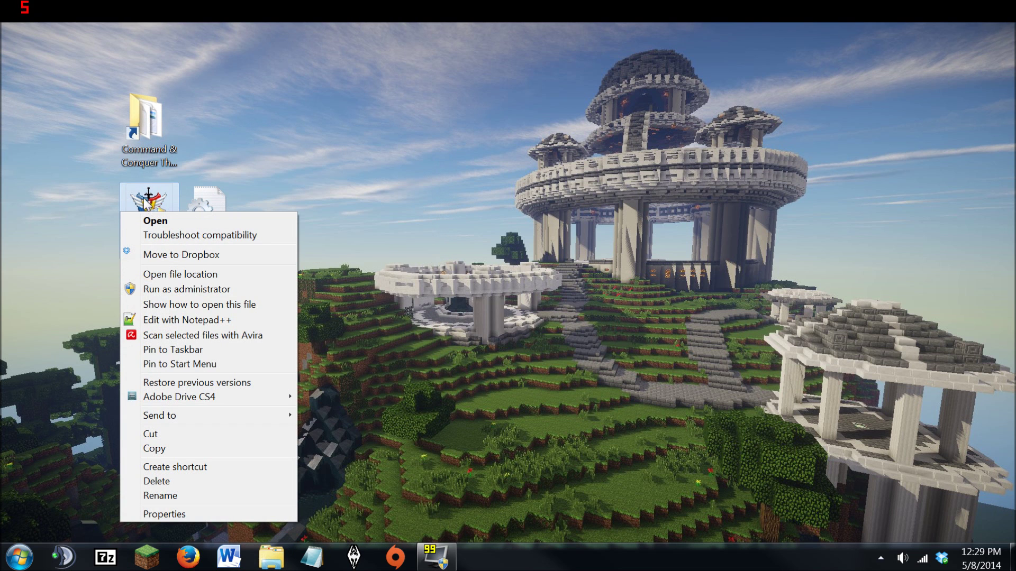
left_click(145, 201)
right_click(155, 209)
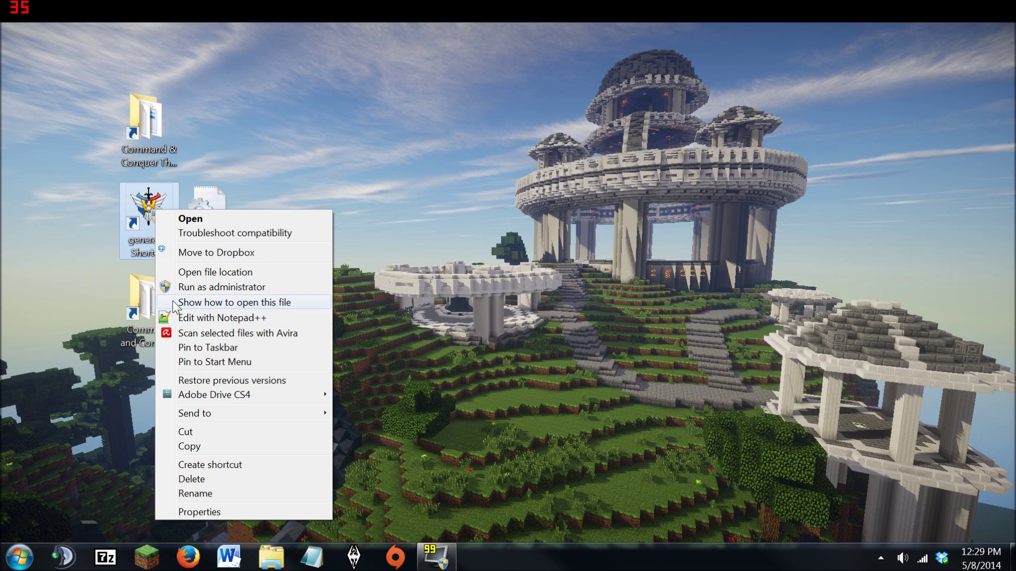
left_click(451, 287)
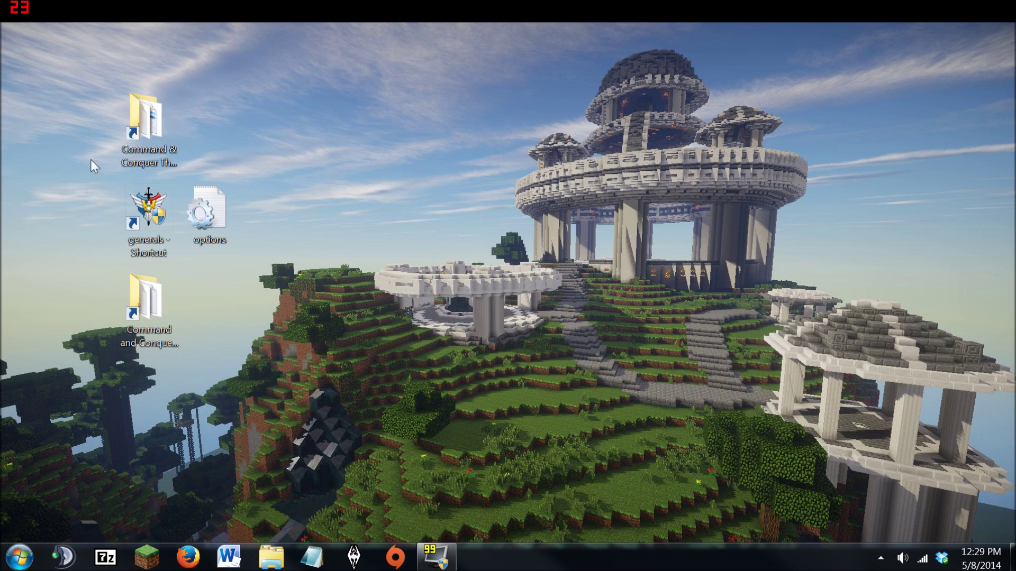
- Place the generals shortcut top middle with options beside it, stacking the second Command & Conquer folder under the first
left_click_drag(149, 212, 450, 119)
mouse_move(143, 116)
left_mouse_down()
mouse_move(344, 118)
mouse_move(117, 112)
mouse_move(134, 116)
left_mouse_up()
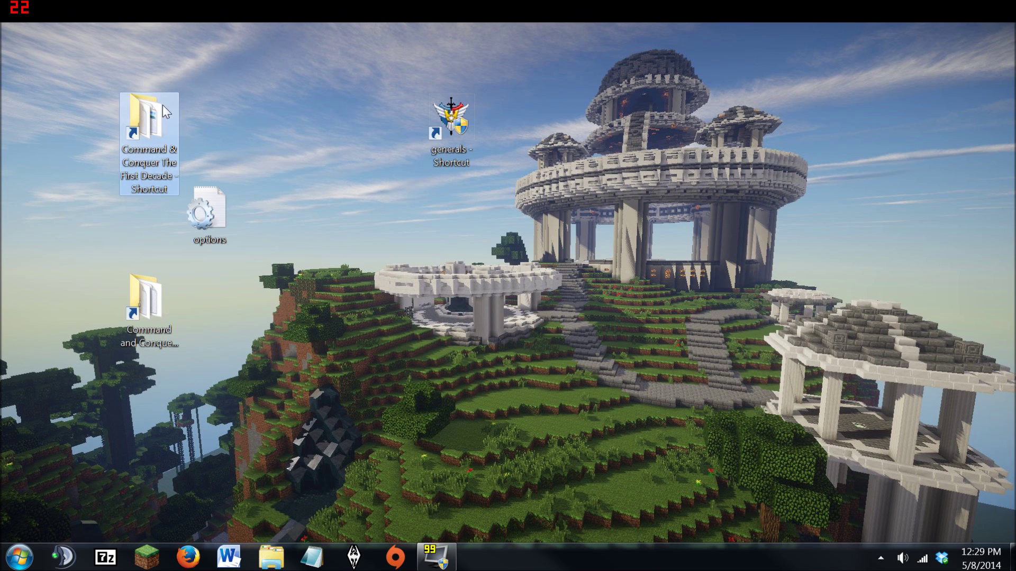
left_click_drag(201, 210, 313, 129)
left_click_drag(153, 290, 157, 195)
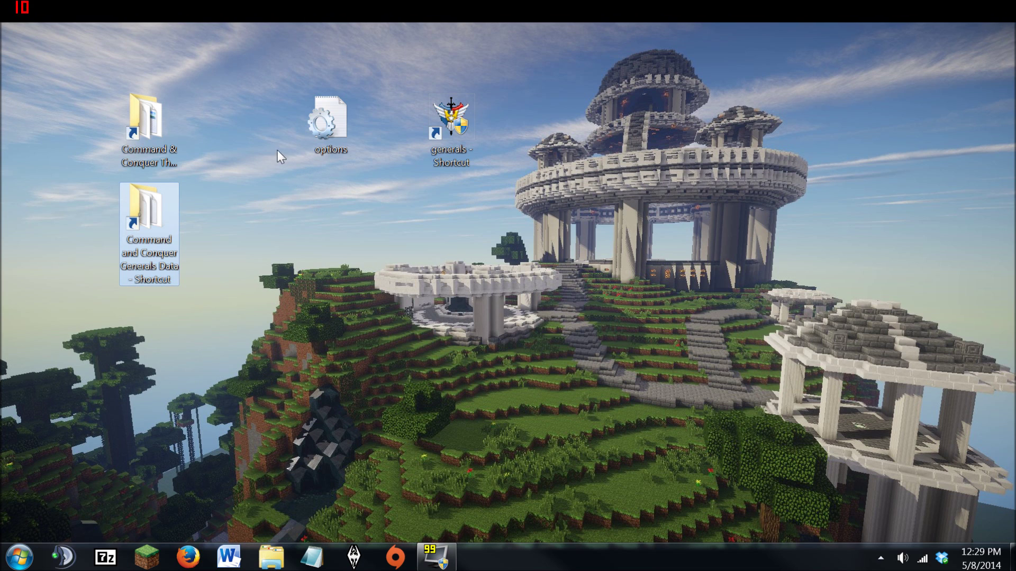
left_click_drag(326, 113, 349, 203)
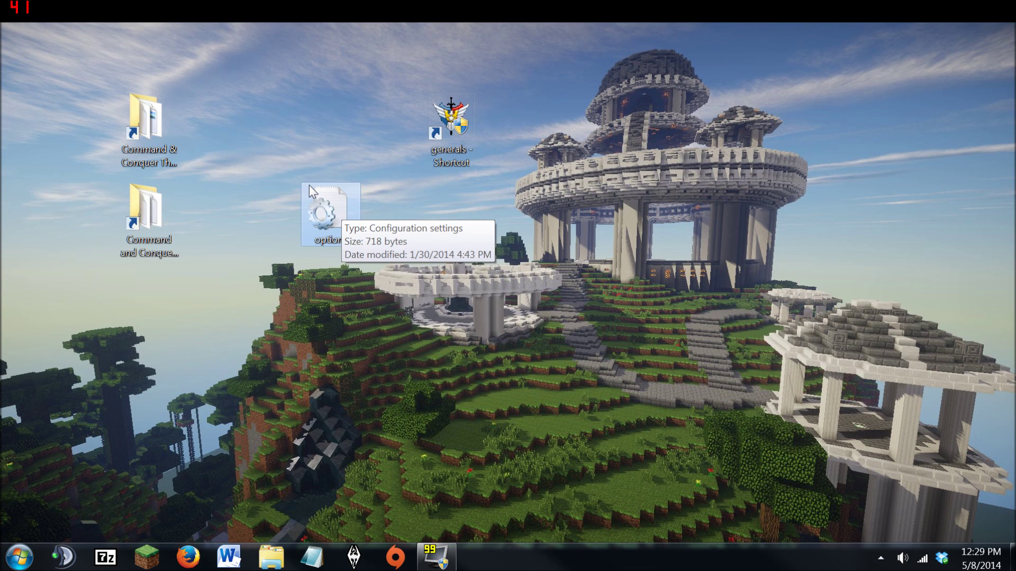
left_click_drag(324, 207, 303, 104)
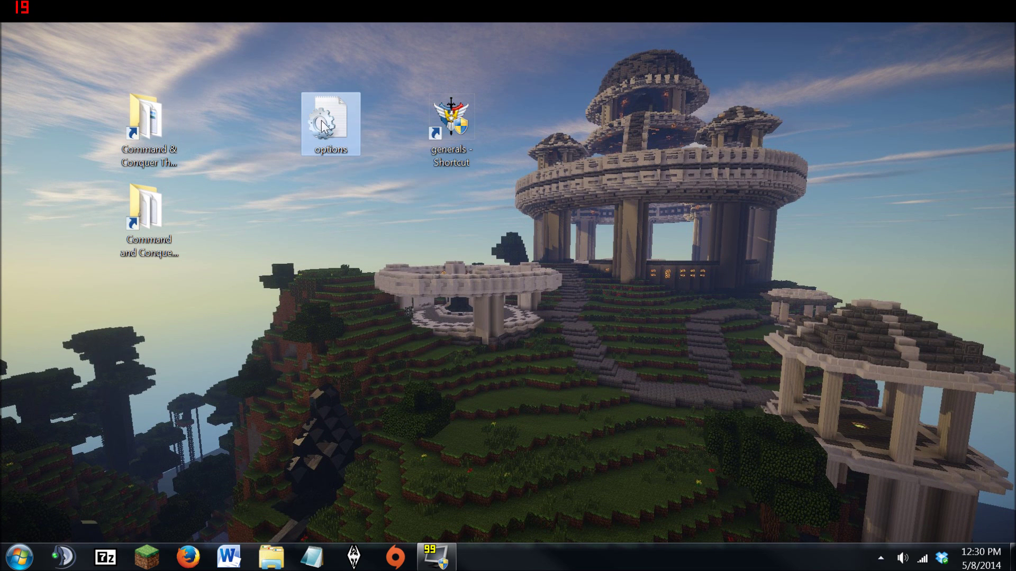
double_click(147, 132)
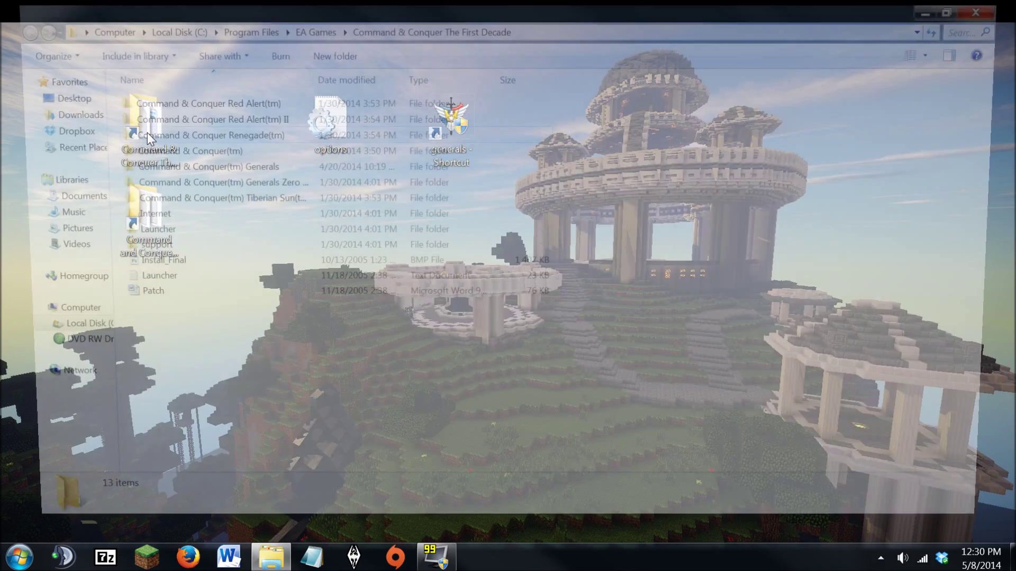
double_click(119, 168)
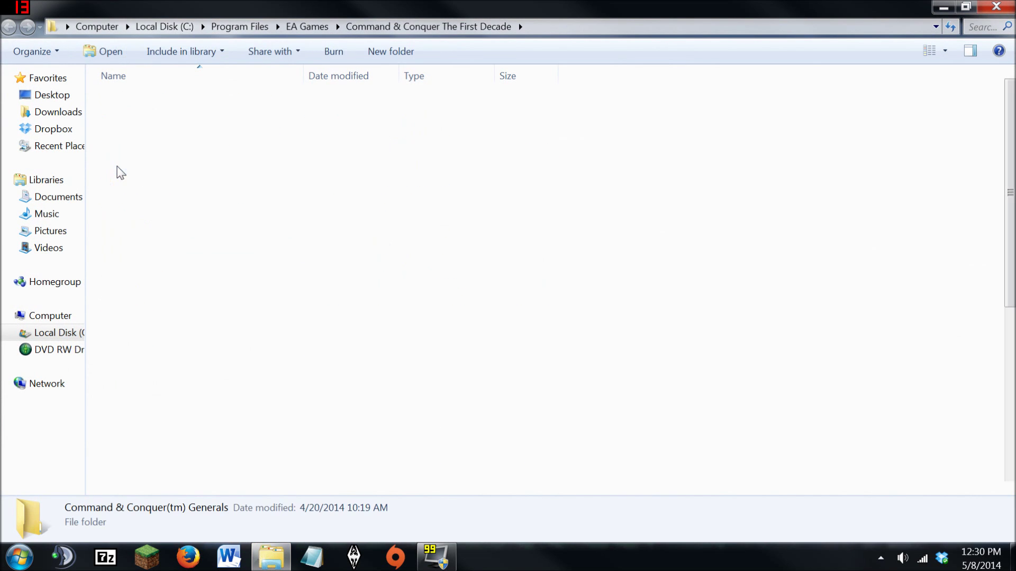
double_click(126, 102)
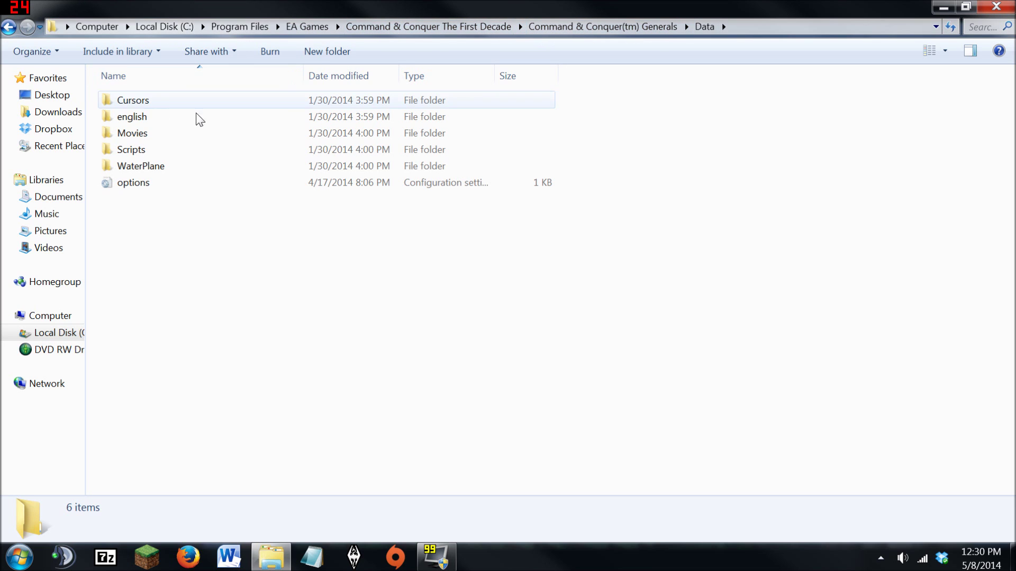
left_click(108, 187)
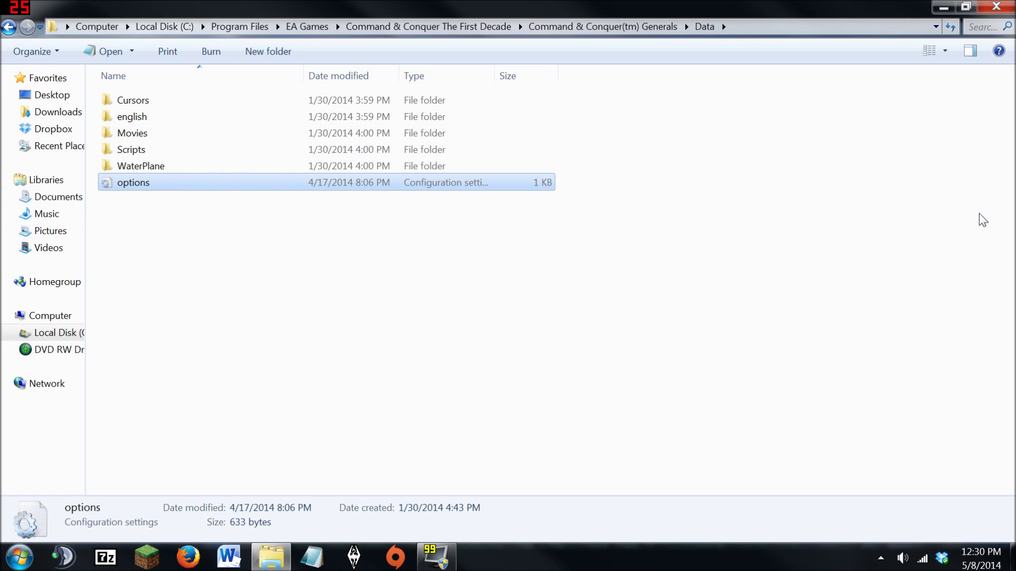
left_click(996, 7)
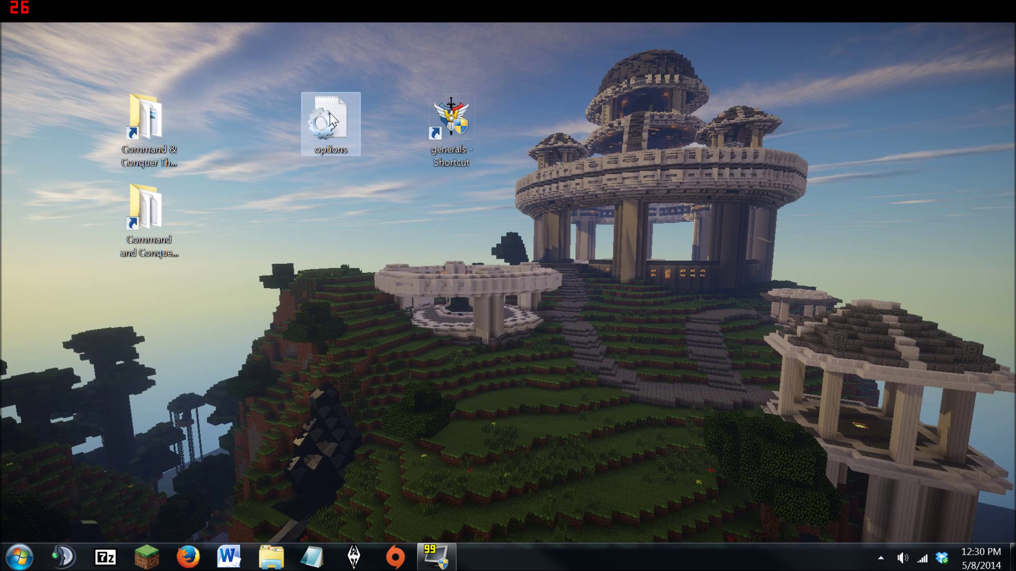
mouse_move(307, 108)
left_mouse_down()
mouse_move(303, 158)
mouse_move(289, 123)
mouse_move(306, 109)
left_mouse_up()
left_click(158, 241)
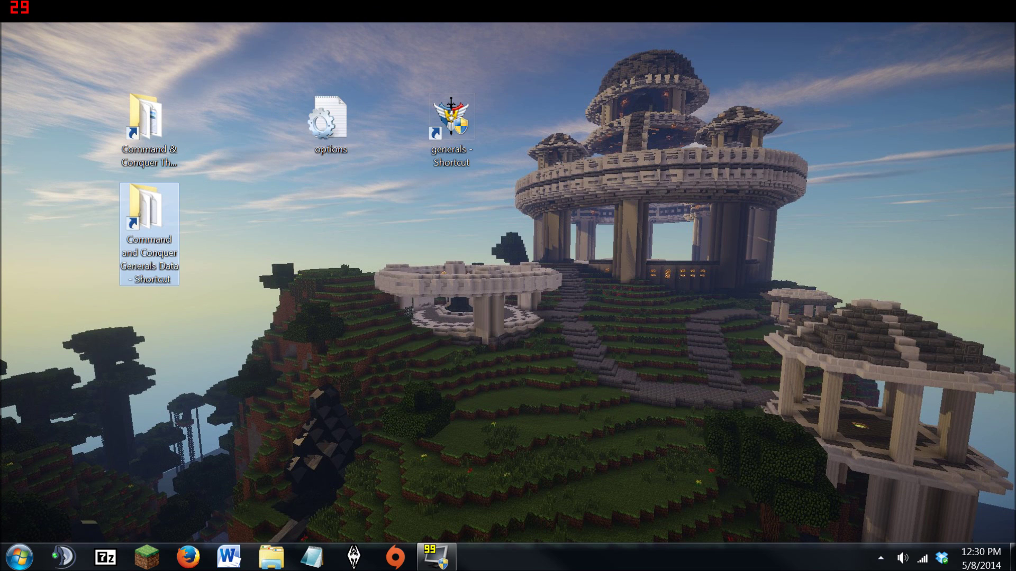
left_click(152, 220)
double_click(152, 220)
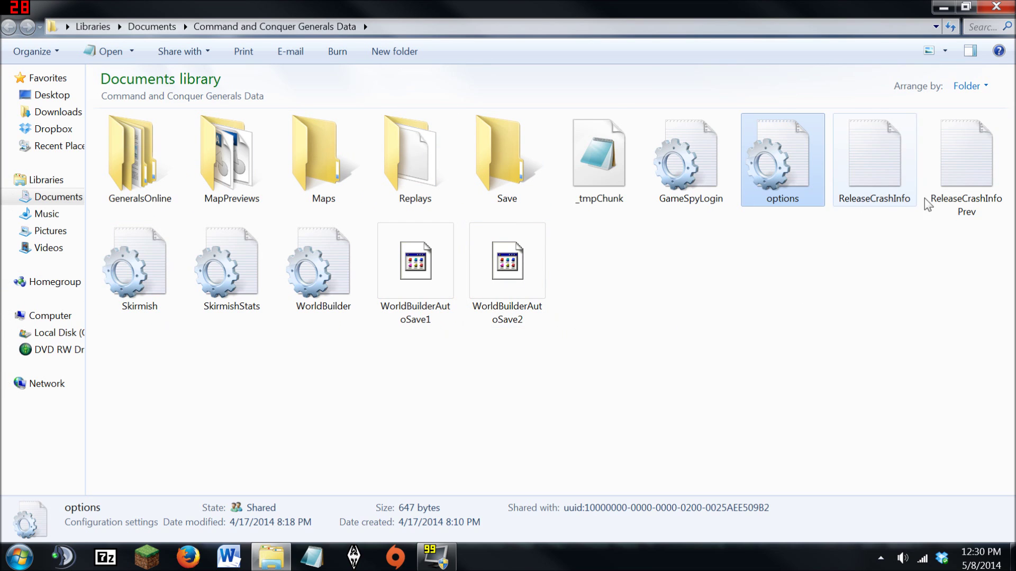
left_click(940, 6)
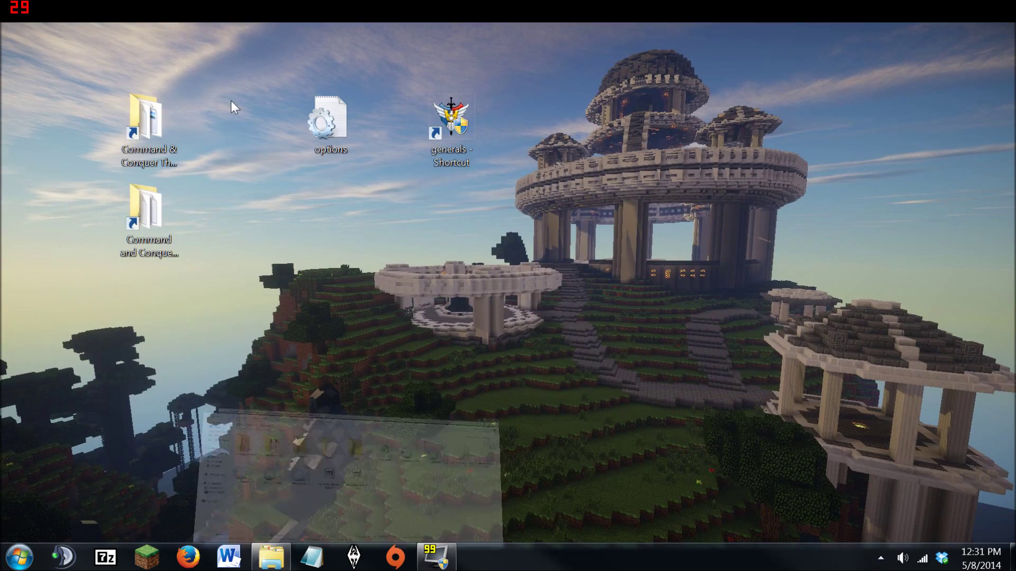
double_click(139, 121)
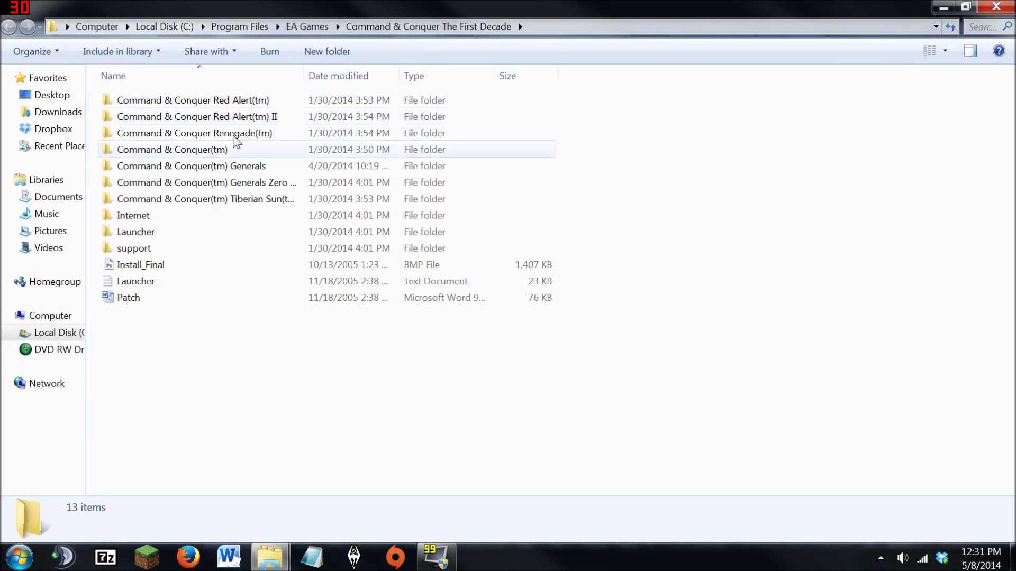
left_click(996, 6)
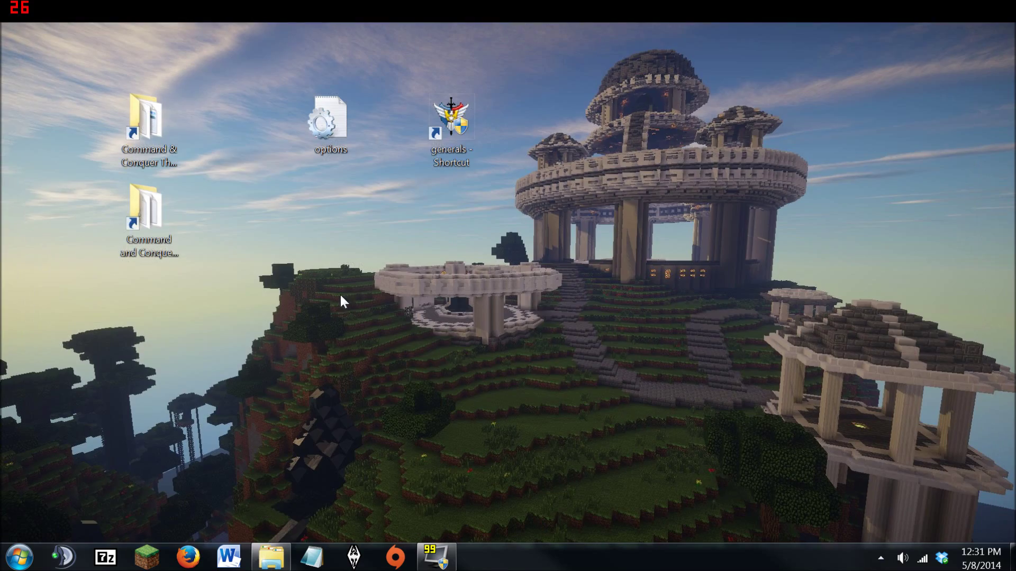
double_click(145, 212)
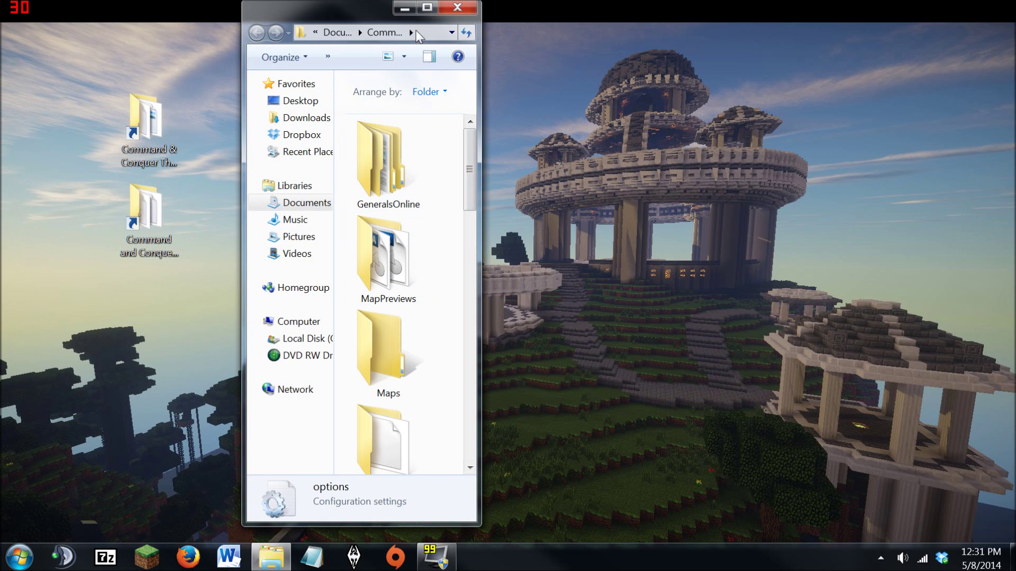
left_click(427, 7)
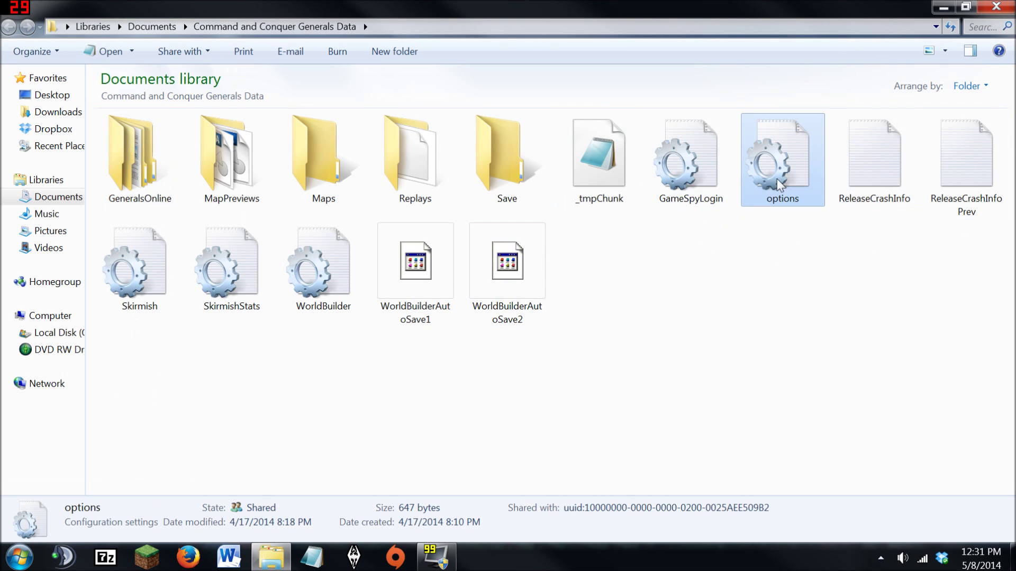
left_click(996, 7)
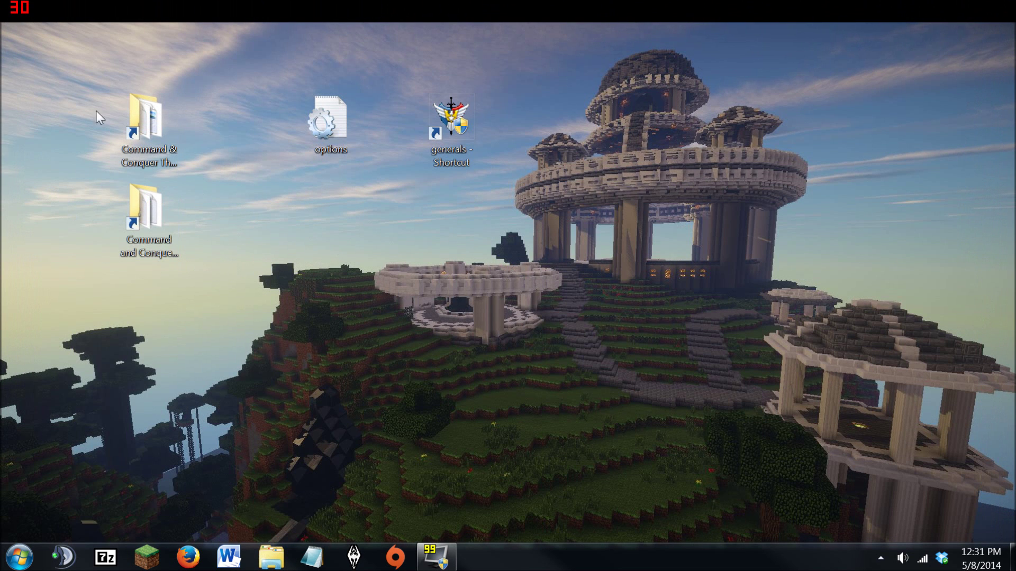
right_click(331, 126)
left_click(358, 135)
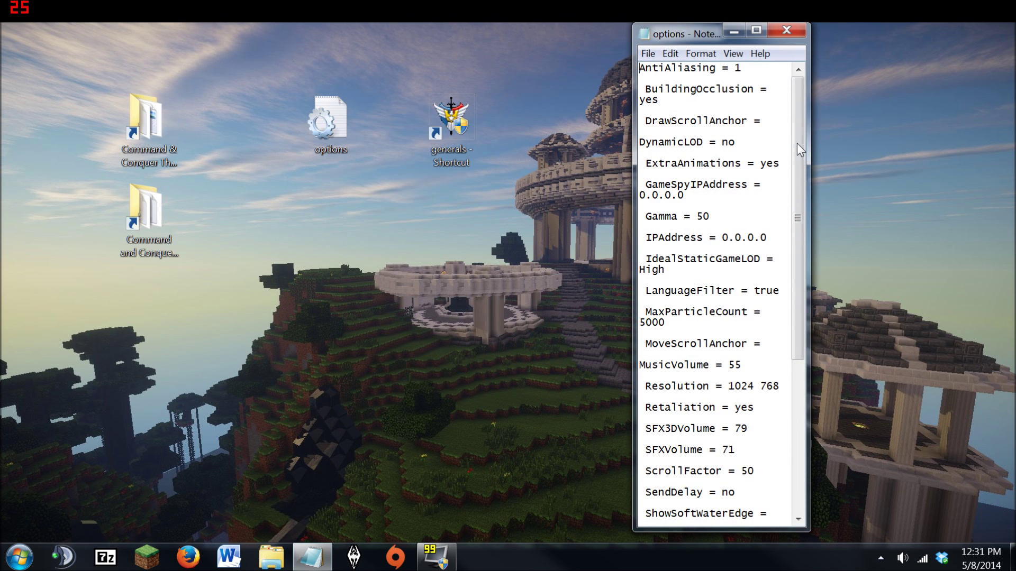
left_click(754, 30)
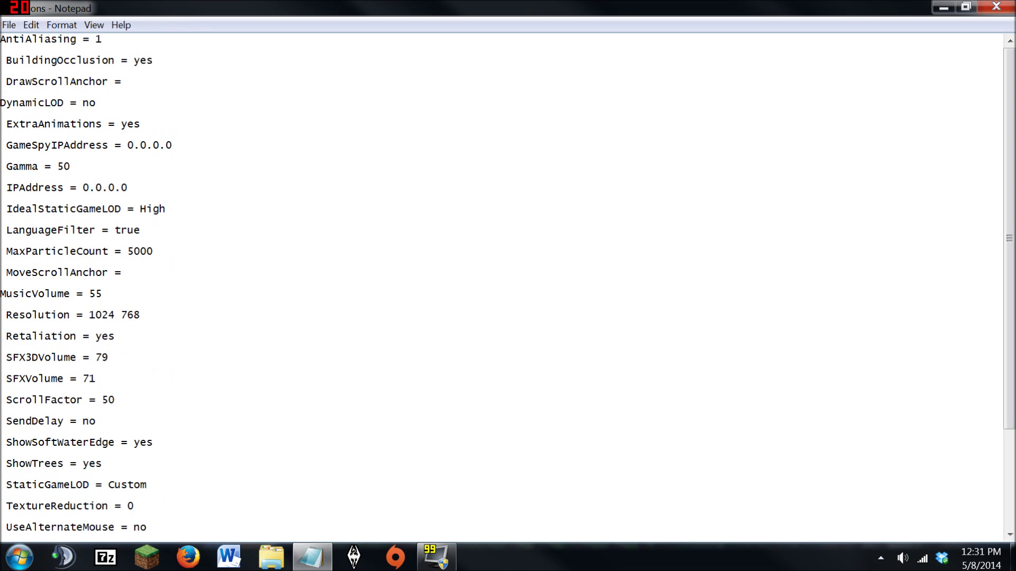
scroll(508, 283, "down", 2)
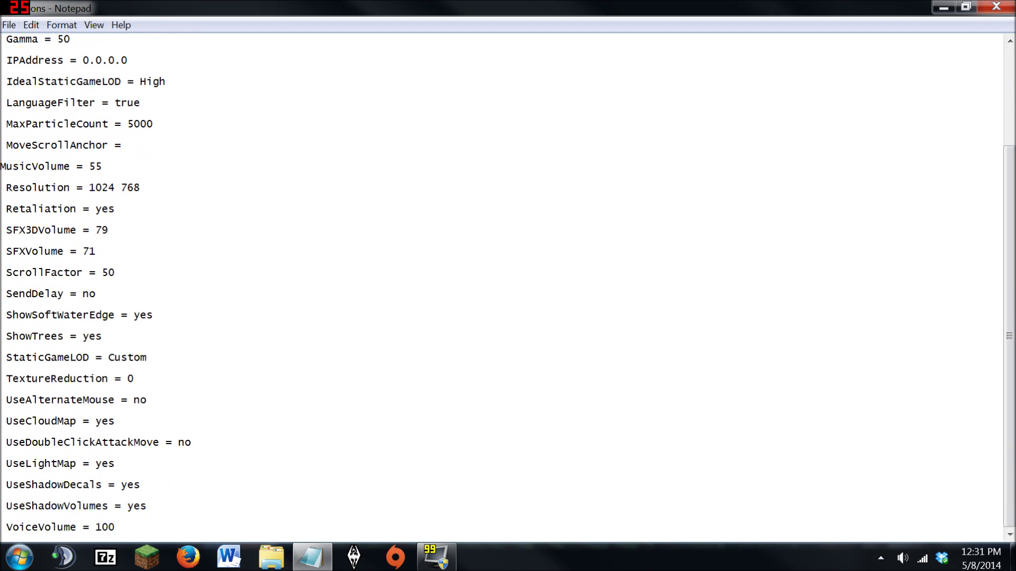
left_click(996, 6)
left_click(59, 158)
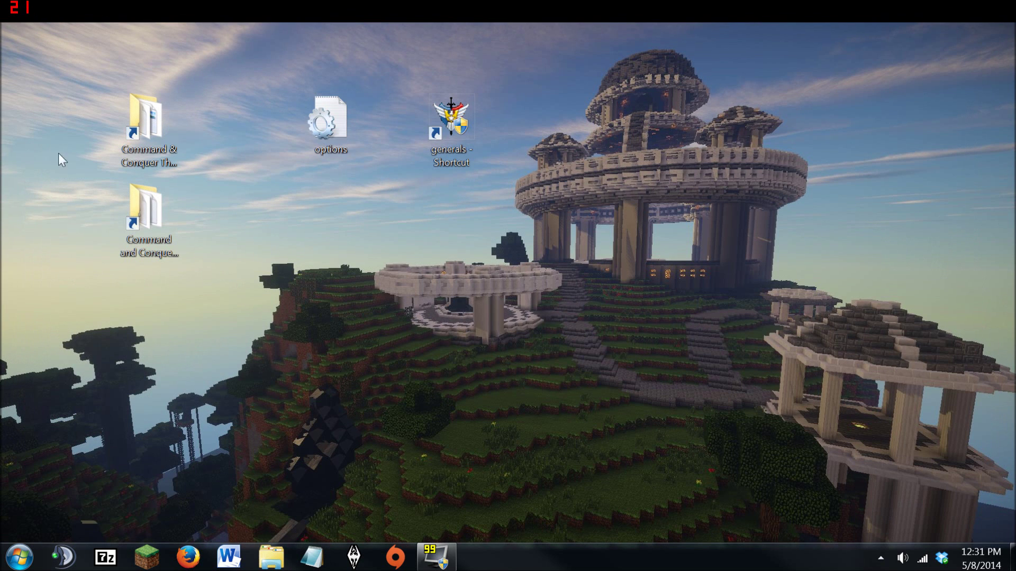
right_click(316, 125)
- Start a blank Notepad document and open the options file with all its text selected
left_click(238, 289)
left_click(312, 557)
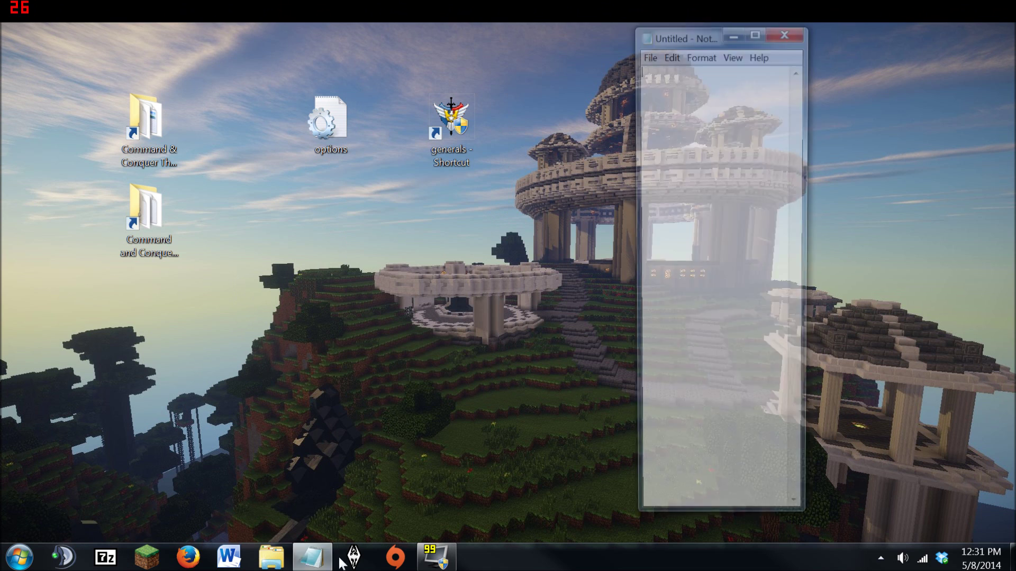
right_click(330, 126)
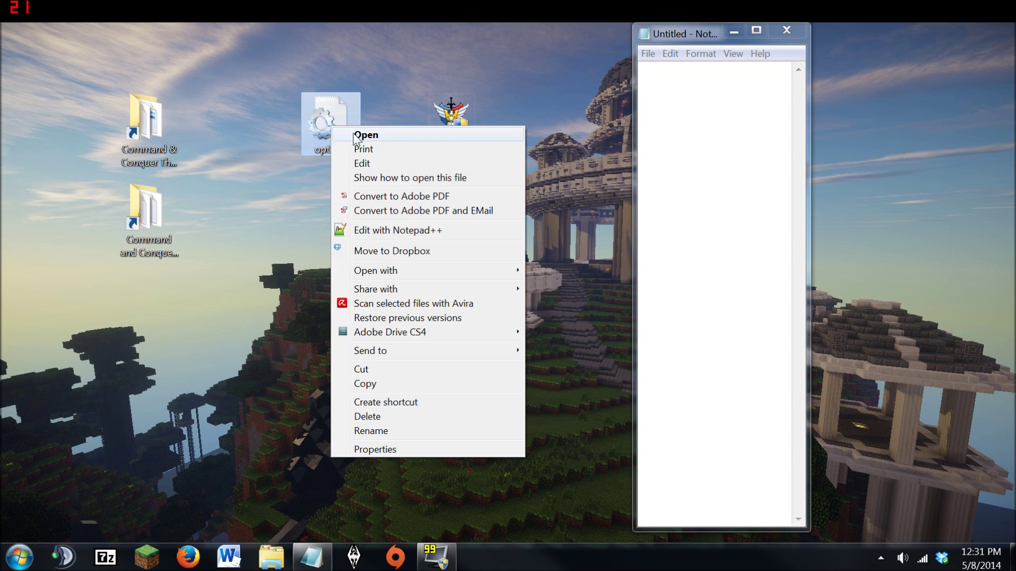
left_click(355, 134)
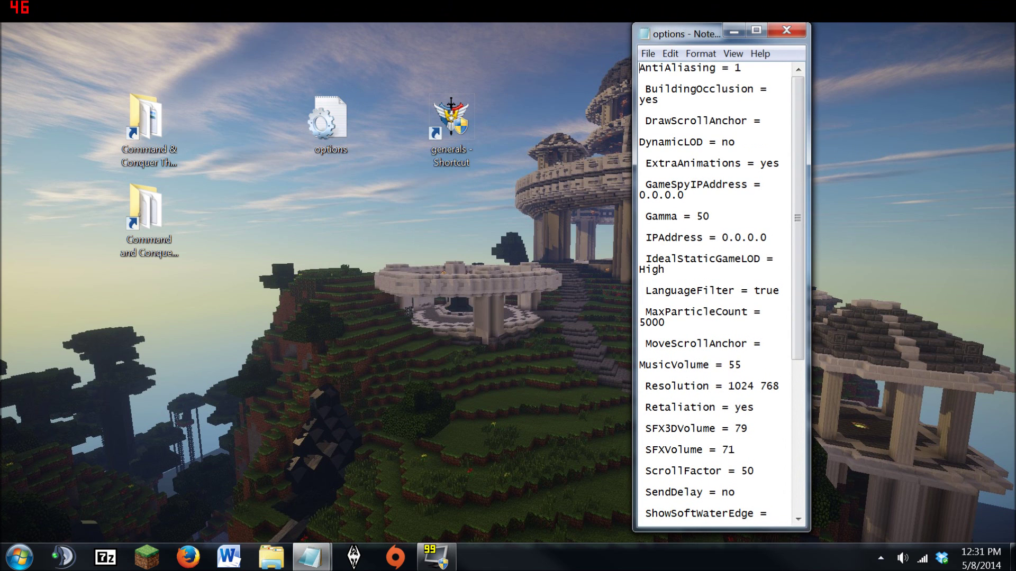
key("ctrl+a")
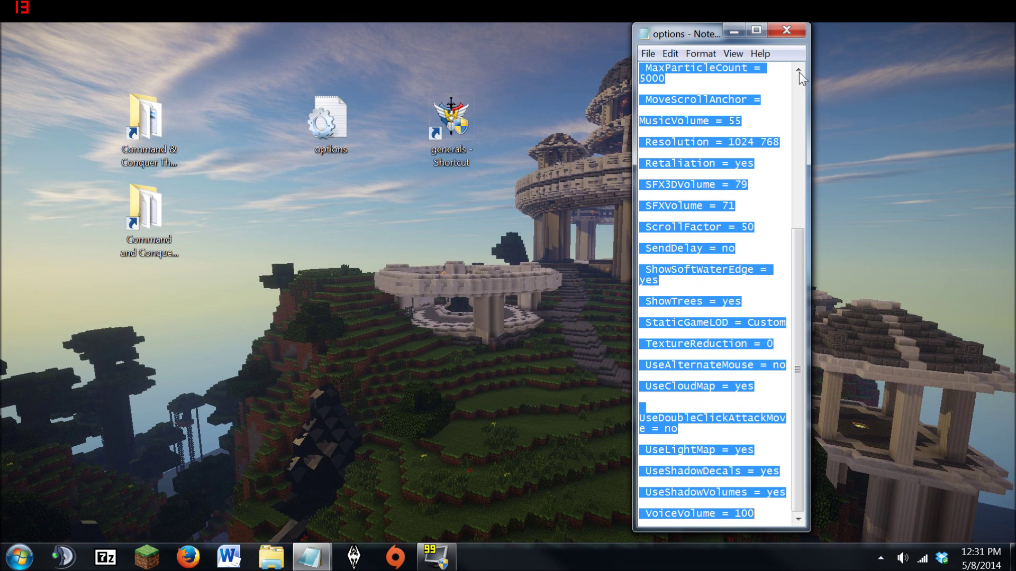
- Copy the options settings, close the file, and paste them into the blank document
right_click(730, 93)
left_click(760, 135)
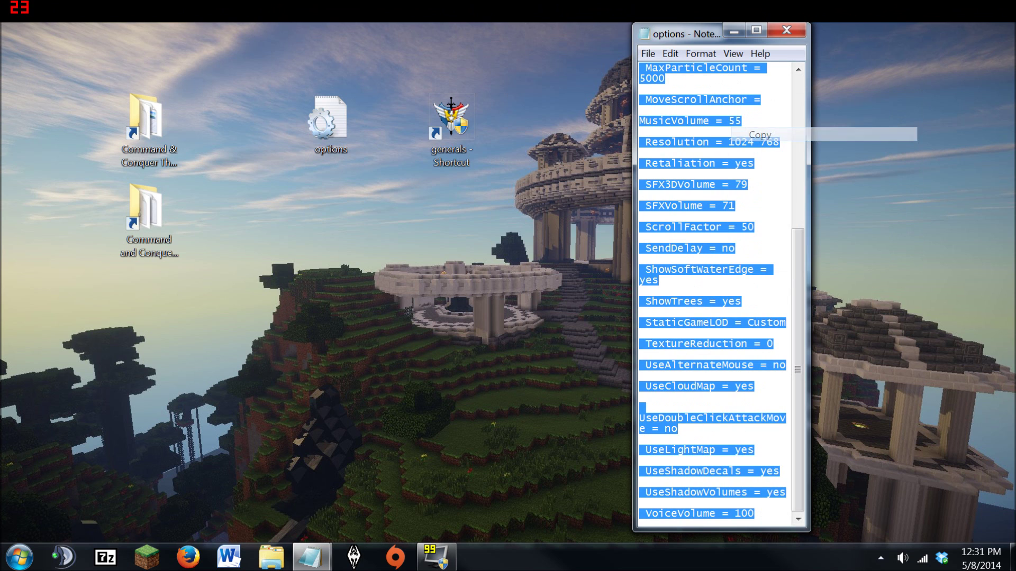
left_click(786, 31)
right_click(729, 133)
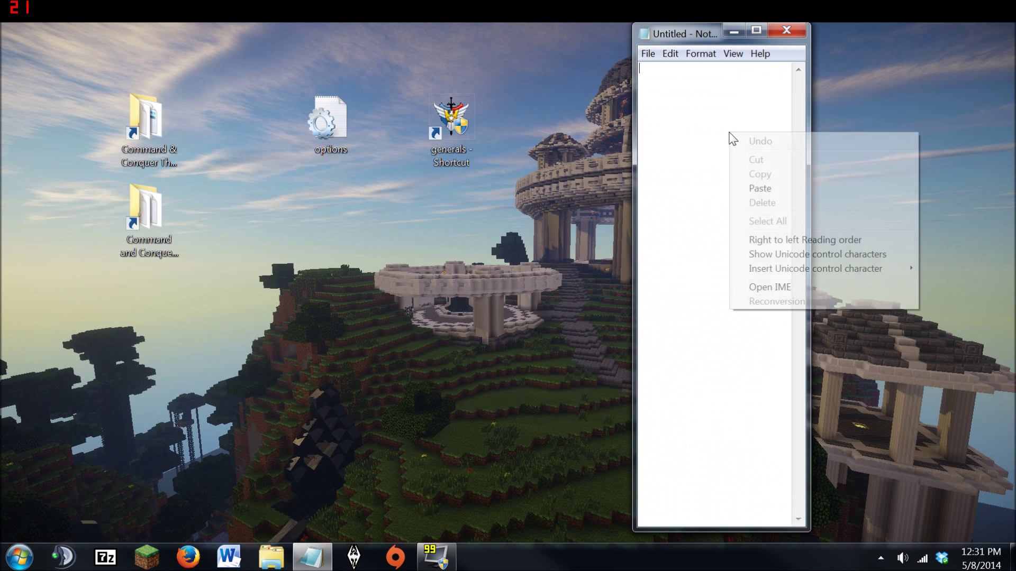
left_click(760, 188)
left_click(647, 53)
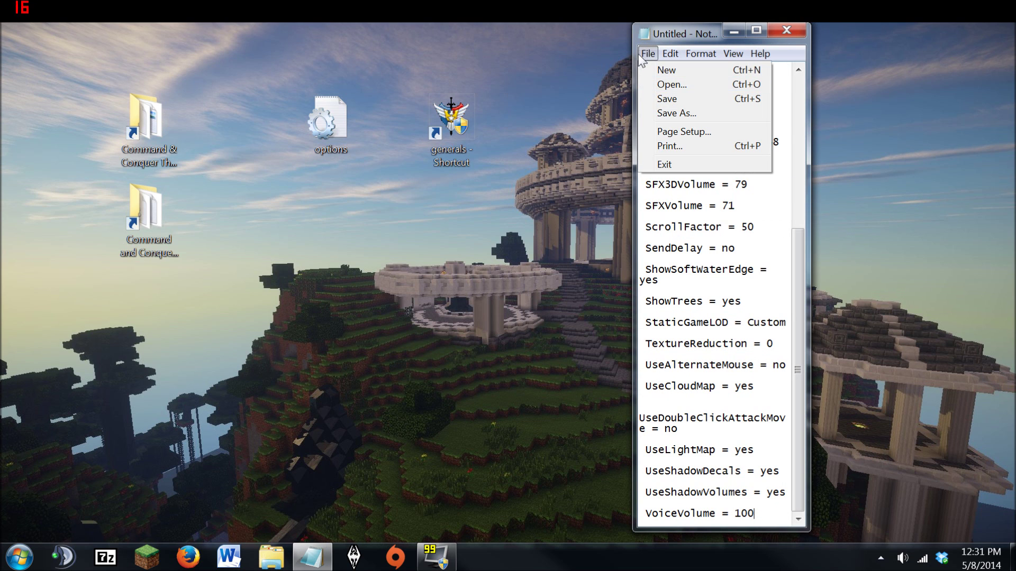
left_click(688, 113)
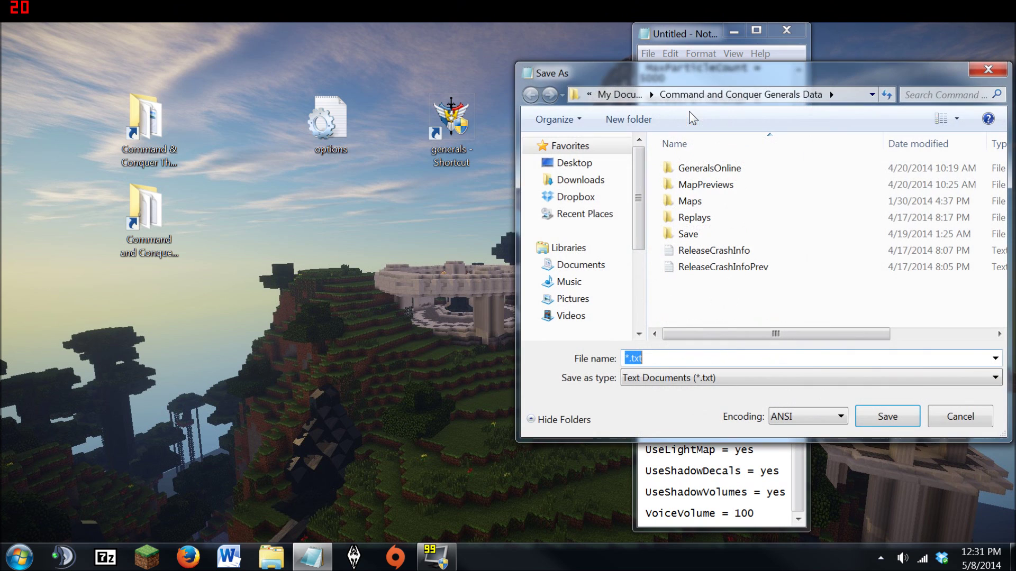
left_click(669, 378)
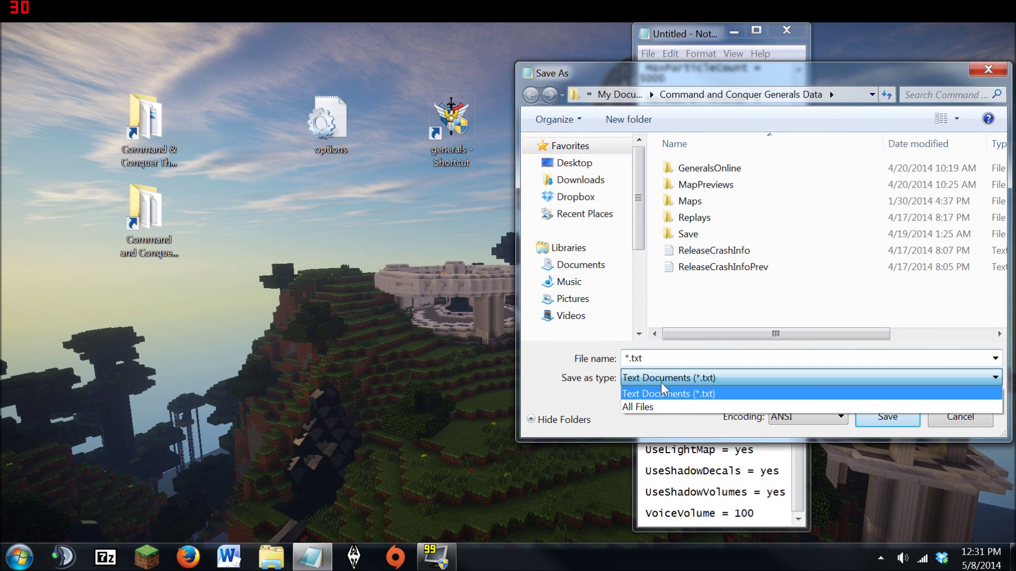
left_click(636, 408)
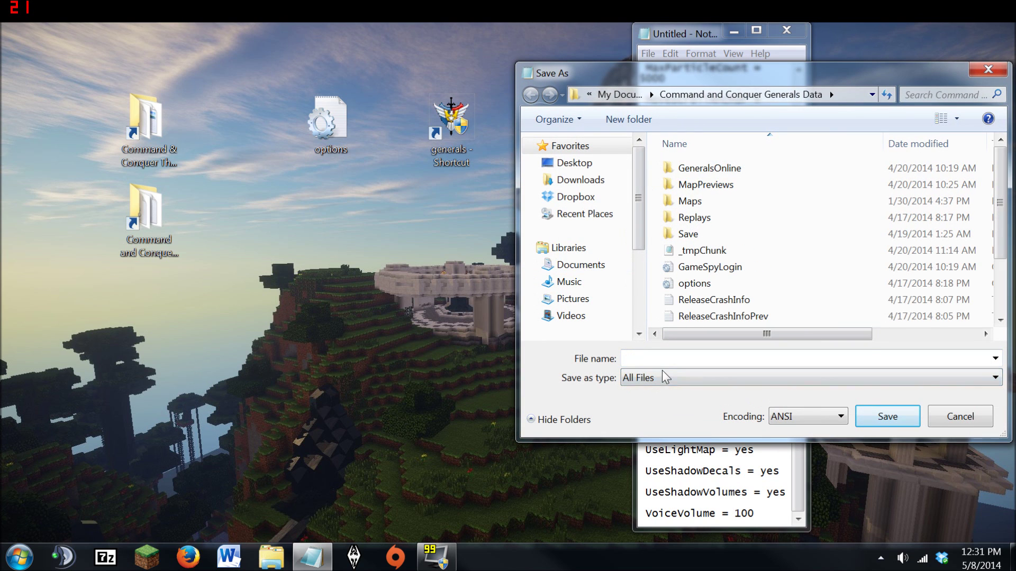
type("options")
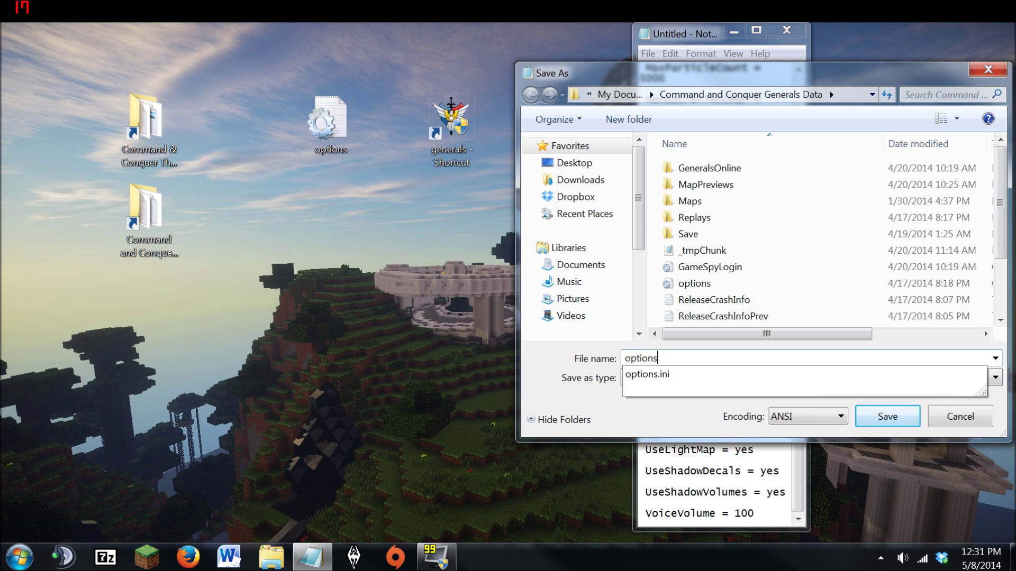
type(".ini")
left_click(887, 418)
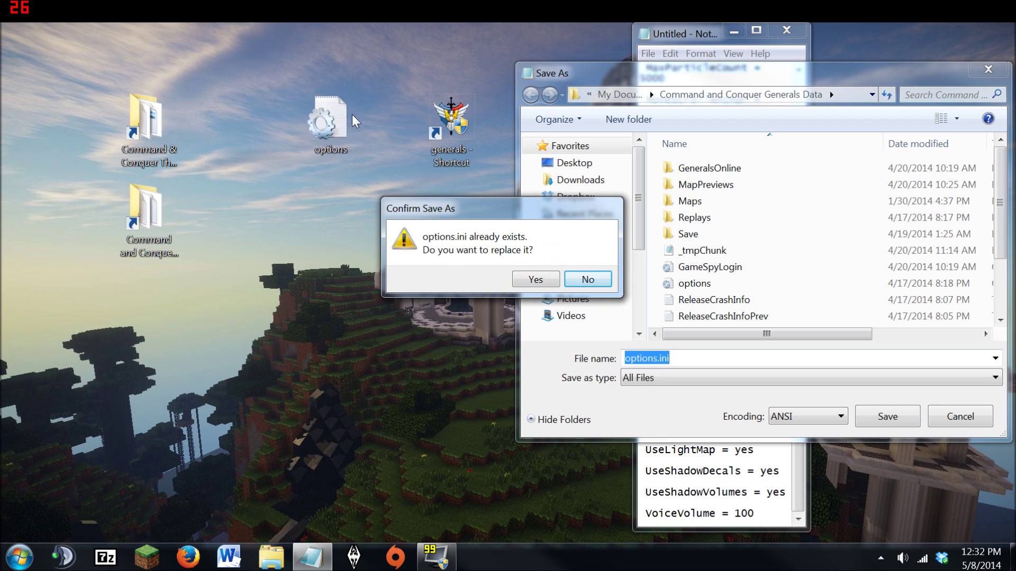
left_click(593, 280)
left_click(973, 74)
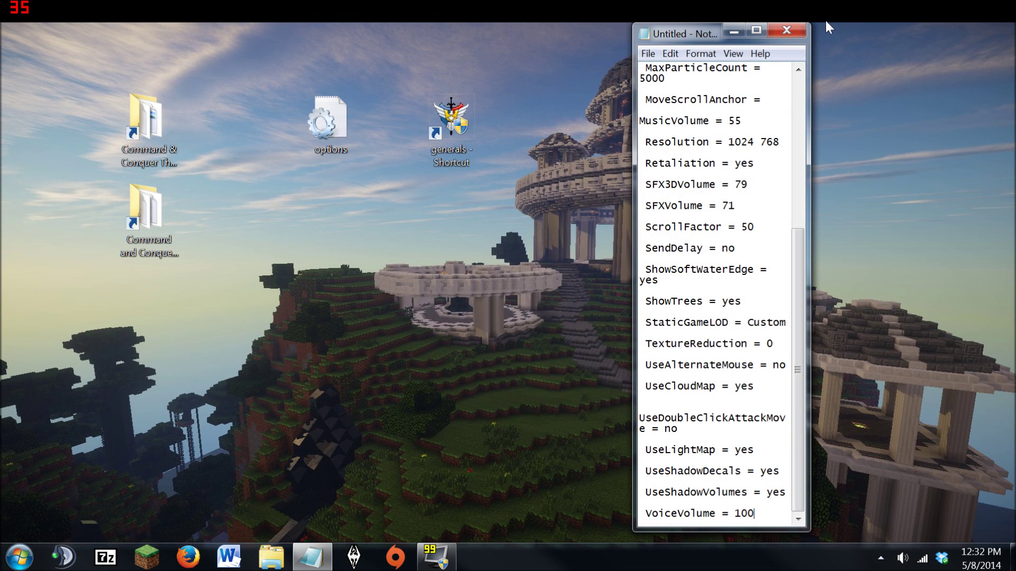
left_click(786, 30)
- Discard the untitled Notepad document, then briefly reopen and close the options file
left_click(528, 287)
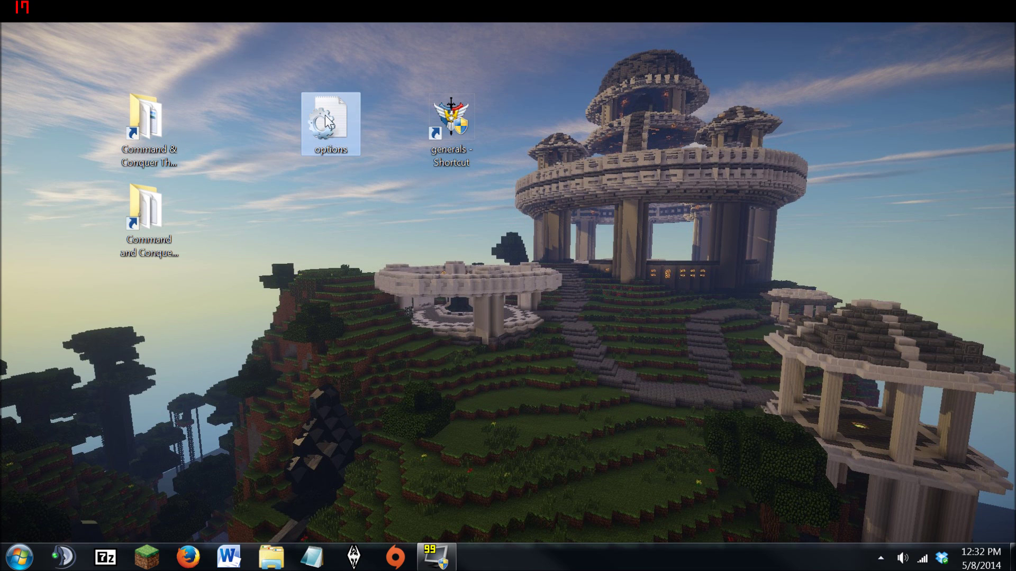
left_click_drag(339, 112, 318, 127)
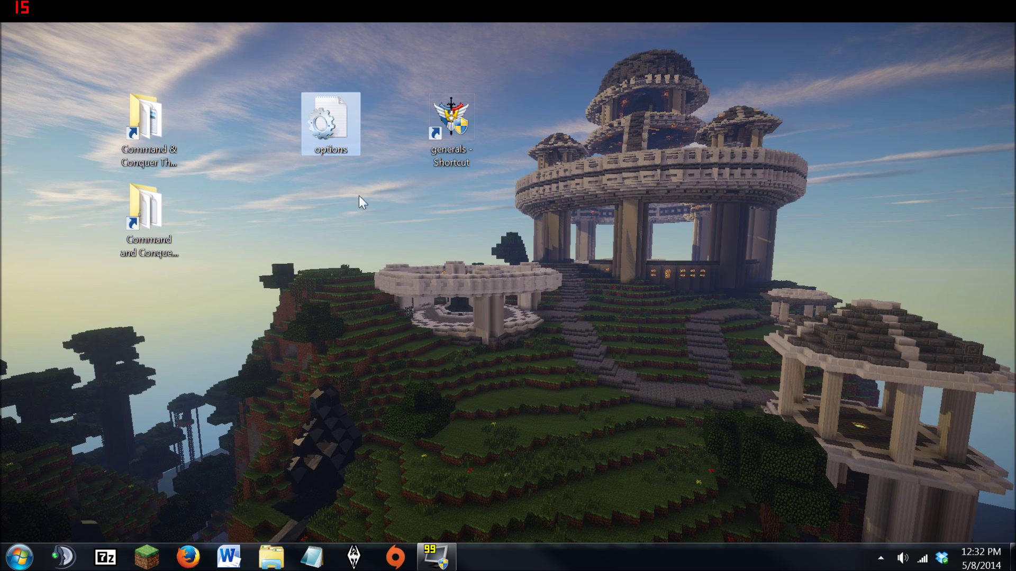
right_click(332, 119)
left_click(339, 128)
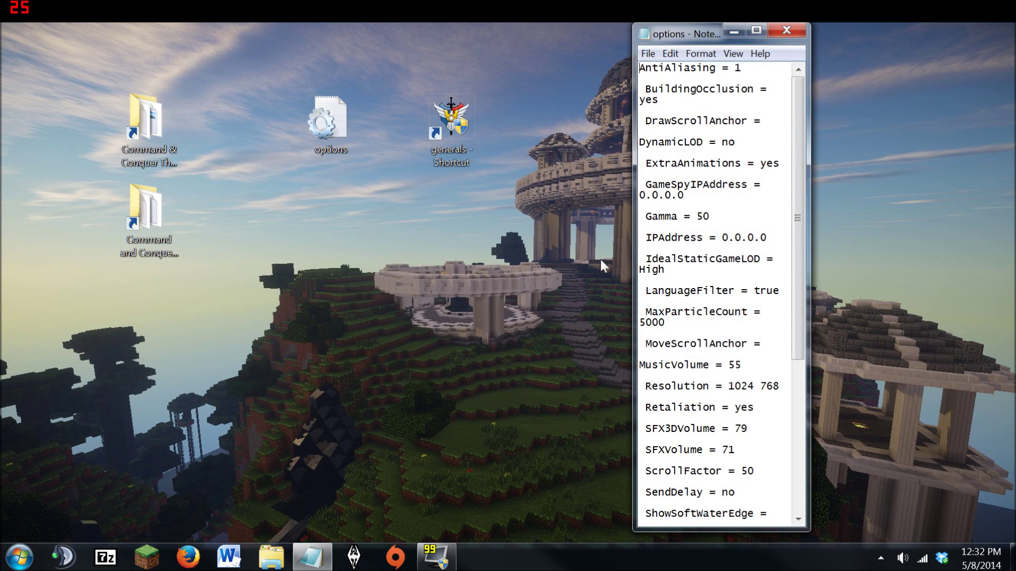
left_click(786, 30)
- Place the options file beside the top-left folder shortcut with the generals shortcut below it
left_click_drag(324, 123, 222, 127)
left_click_drag(214, 242, 215, 191)
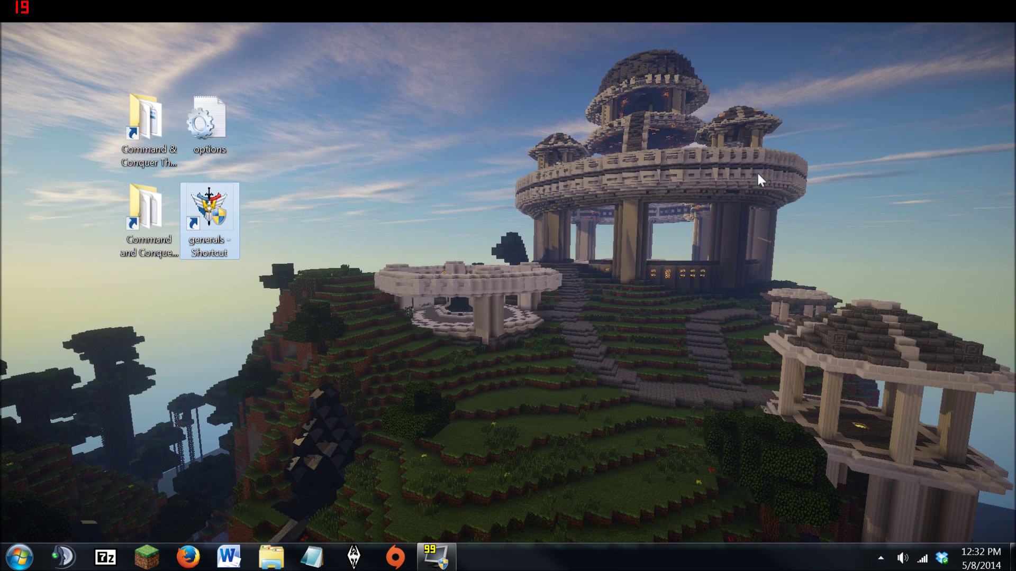
left_click_drag(632, 192, 930, 13)
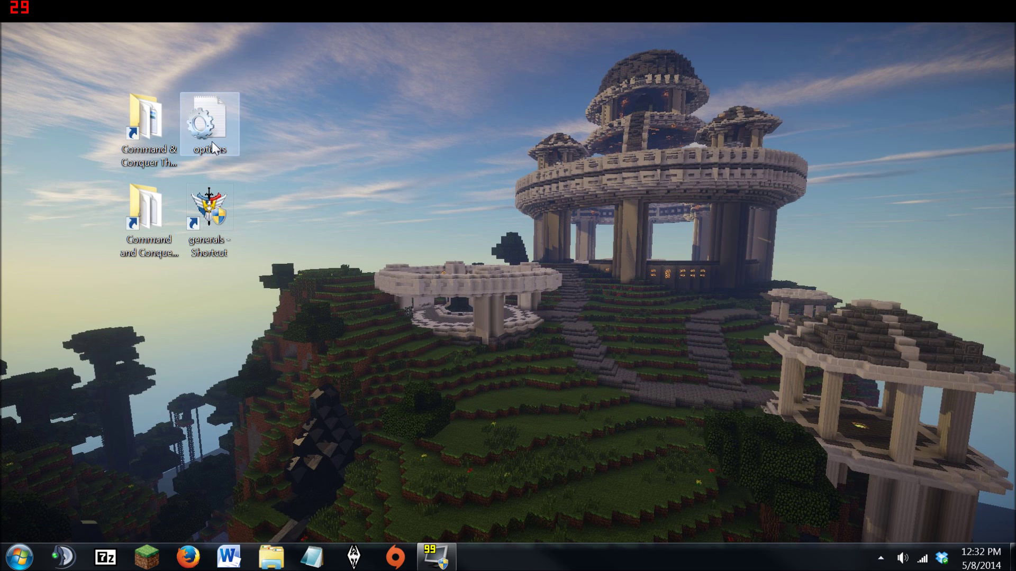
mouse_move(212, 141)
left_click_drag(631, 62, 988, 258)
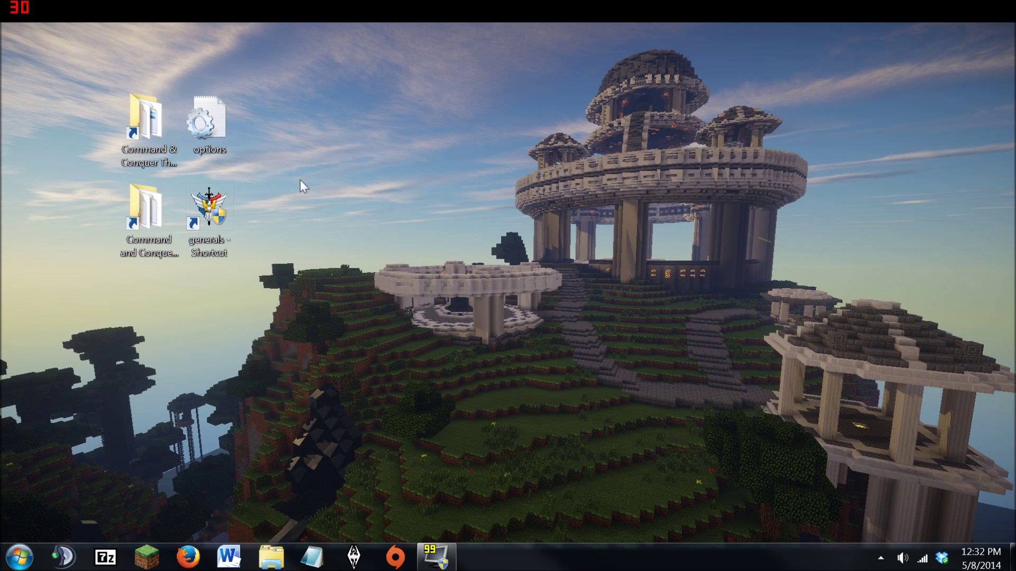